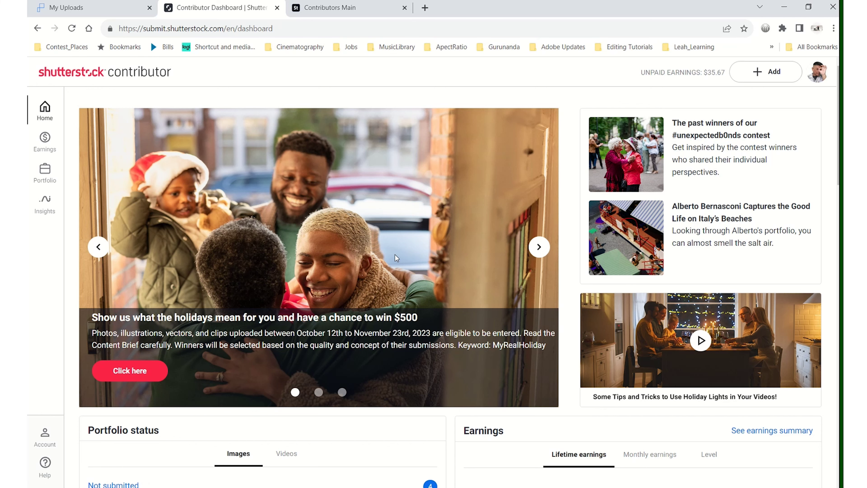
# - Check the Earnings card: $35.67 lifetime earnings from 74 downloads
pyautogui.scroll(-3, 396, 258)
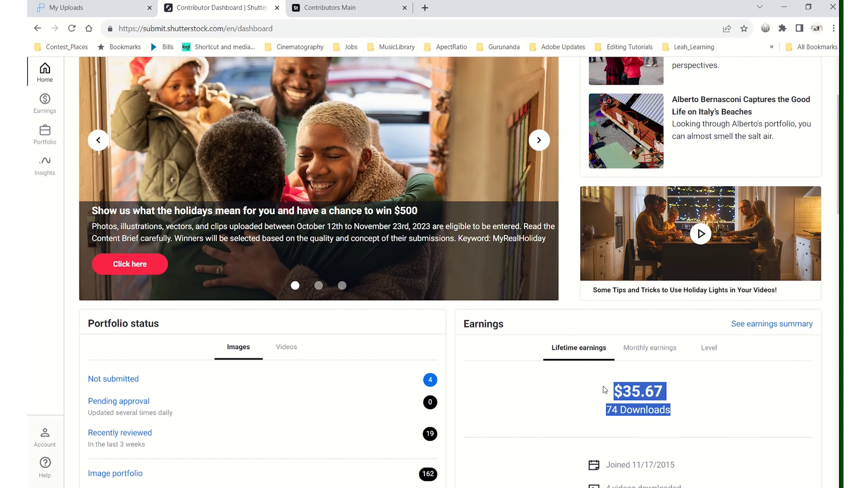
pyautogui.click(743, 394)
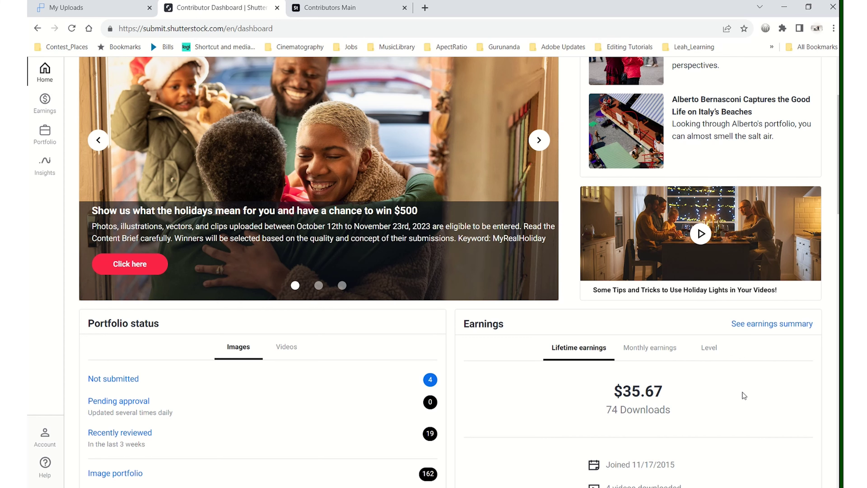
pyautogui.scroll(3, 726, 391)
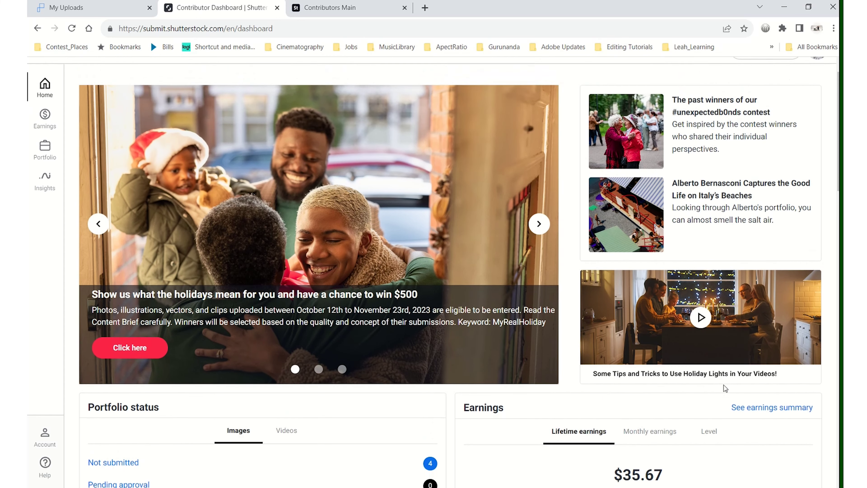
pyautogui.scroll(1, 723, 385)
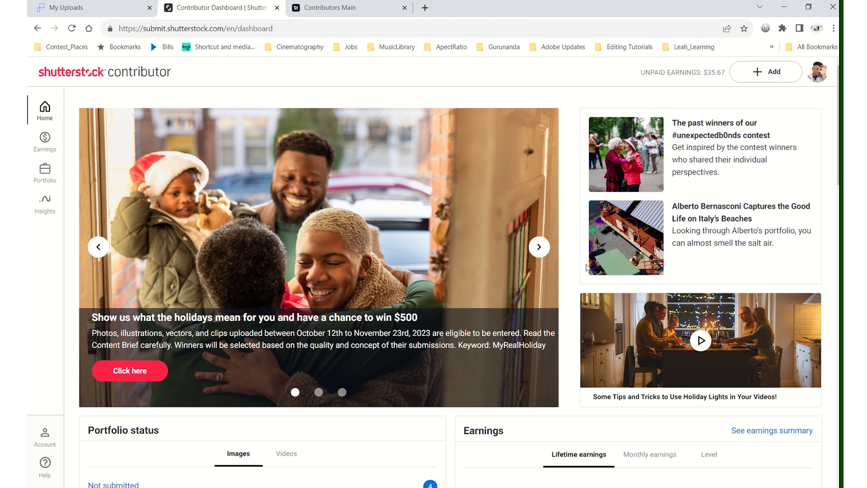
# - Go to Portfolio's Pending content and confirm nothing is pending
pyautogui.scroll(-5, 446, 273)
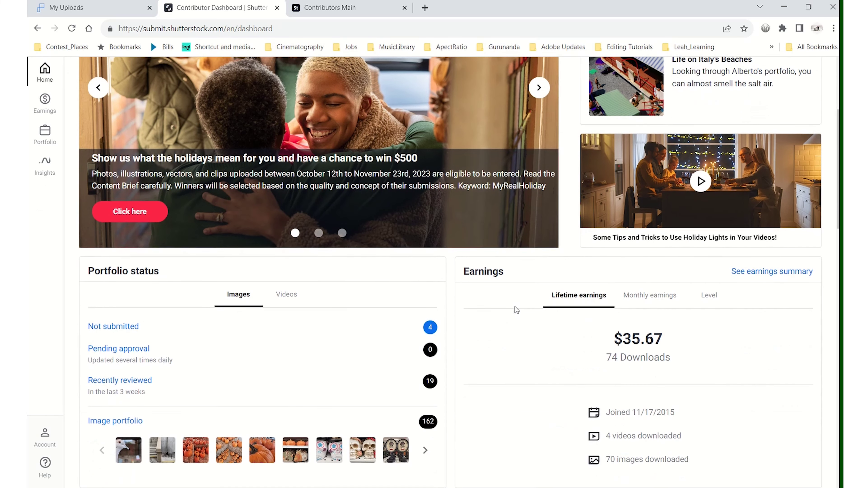
pyautogui.scroll(3, 516, 310)
pyautogui.scroll(2, 512, 307)
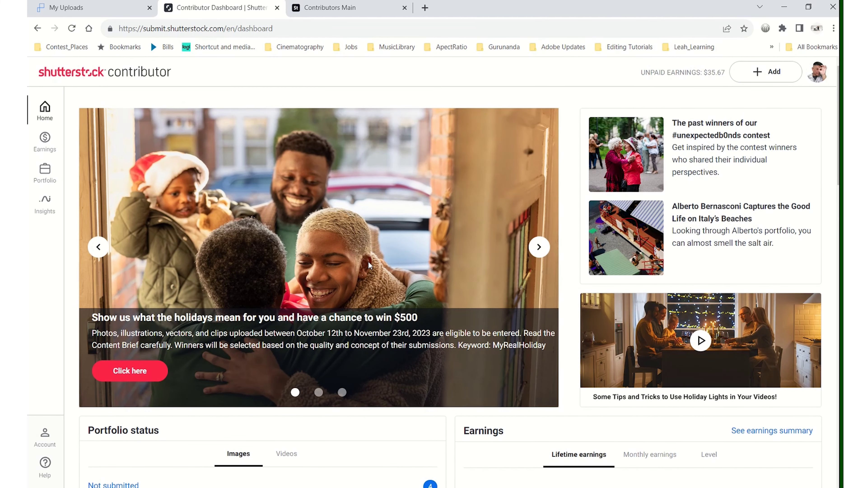
pyautogui.click(48, 170)
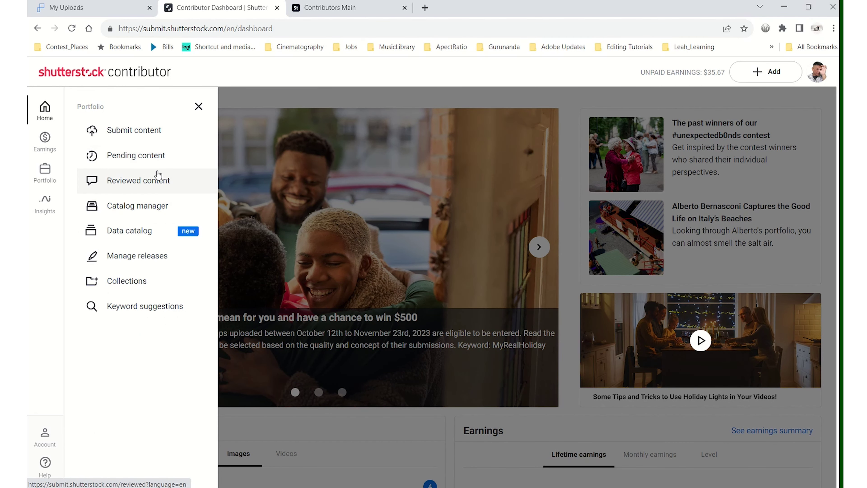
pyautogui.click(162, 158)
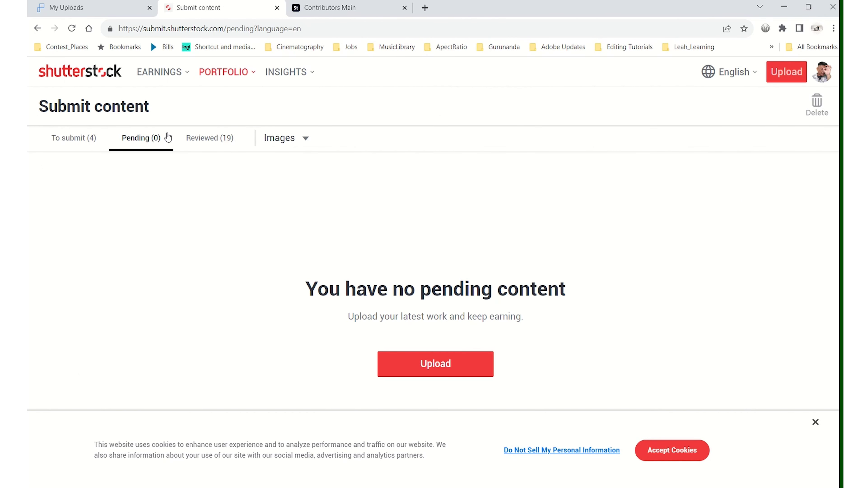
# - View the four images in To submit (4), then switch to the Reviewed list
pyautogui.click(65, 137)
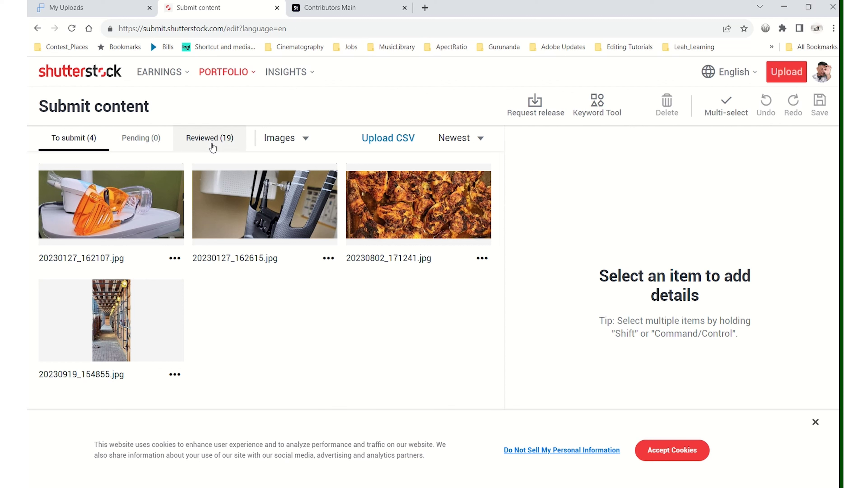
pyautogui.click(212, 147)
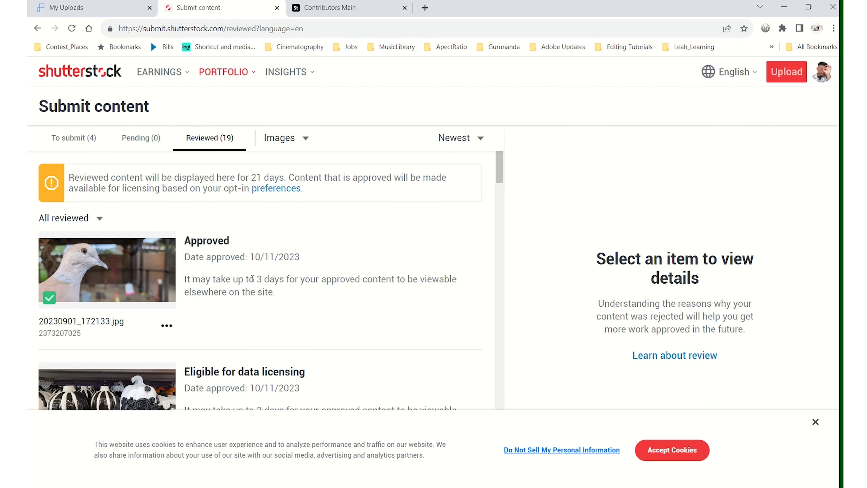
# - Scroll the 19 reviewed images' approved, data-licensing and rejected statuses, then open the Images filter
pyautogui.scroll(-5, 260, 275)
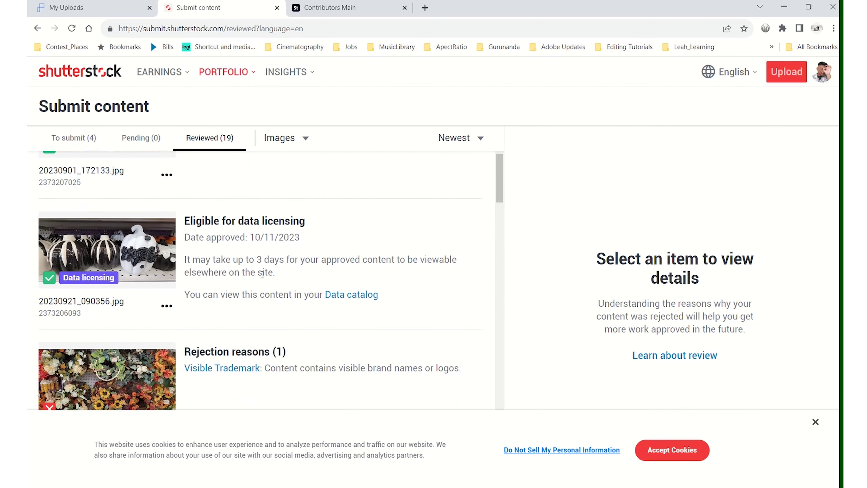
pyautogui.scroll(-7, 262, 274)
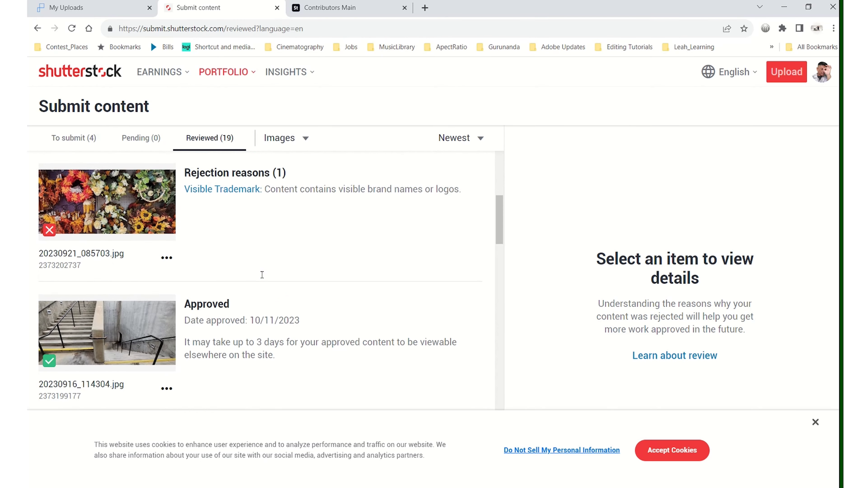
pyautogui.scroll(2, 263, 277)
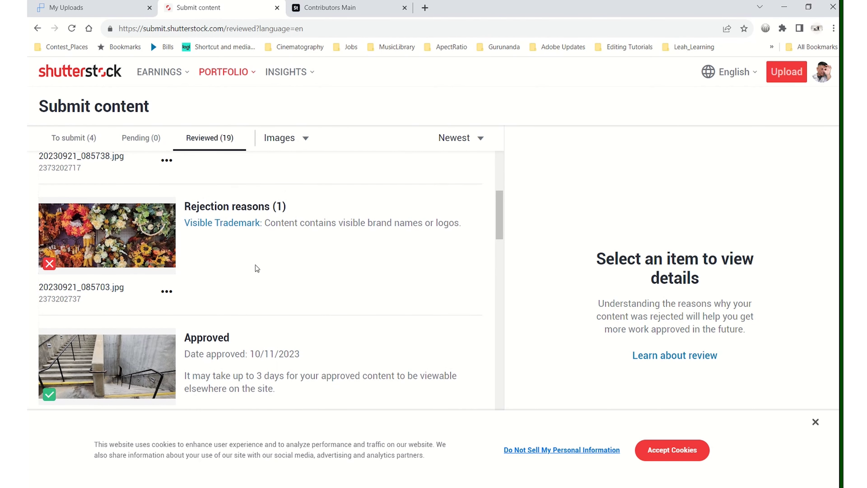
pyautogui.scroll(-1, 275, 266)
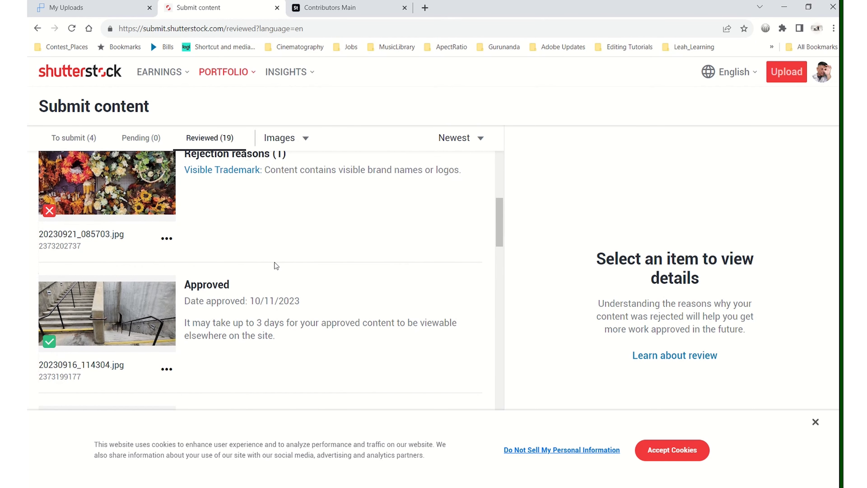
pyautogui.scroll(-5, 208, 258)
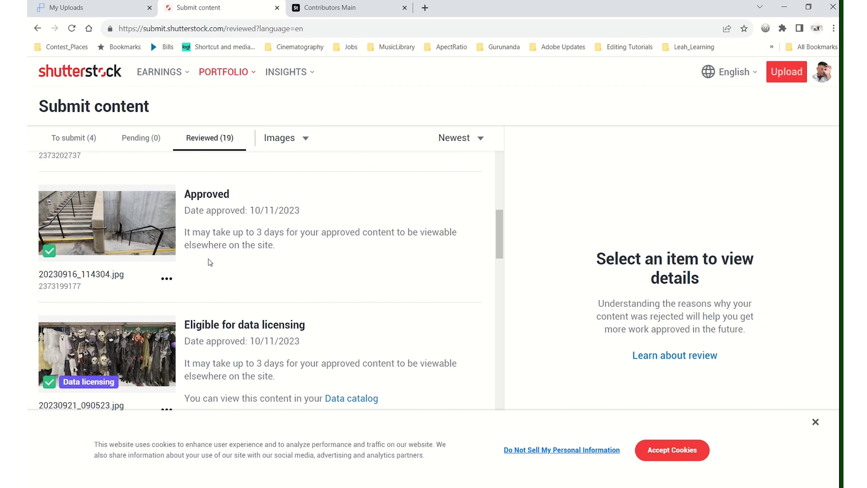
pyautogui.scroll(-7, 215, 262)
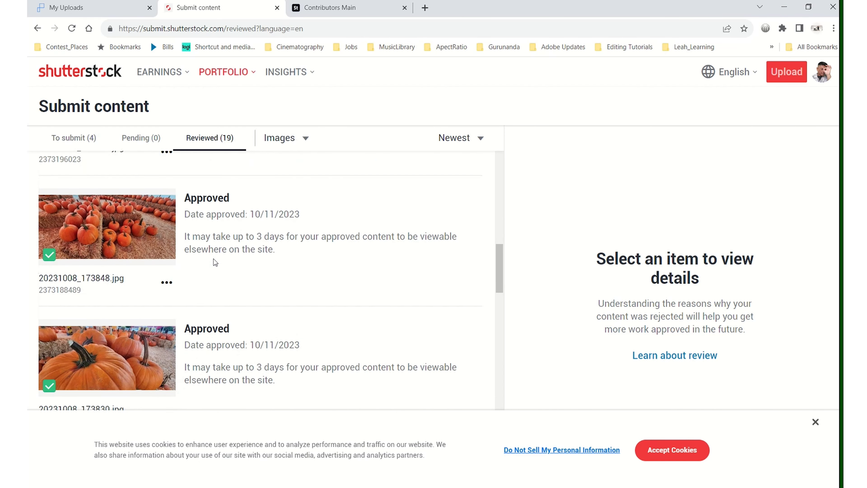
pyautogui.scroll(-3, 215, 261)
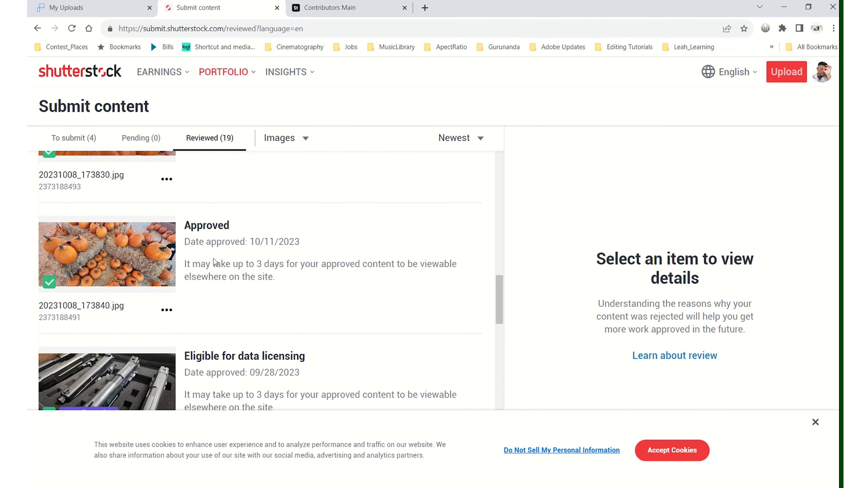
pyautogui.scroll(-4, 278, 261)
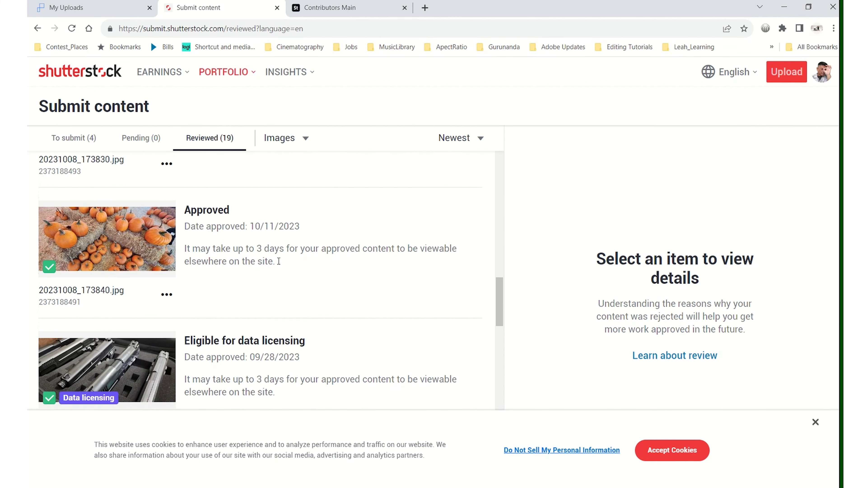
pyautogui.scroll(-13, 363, 262)
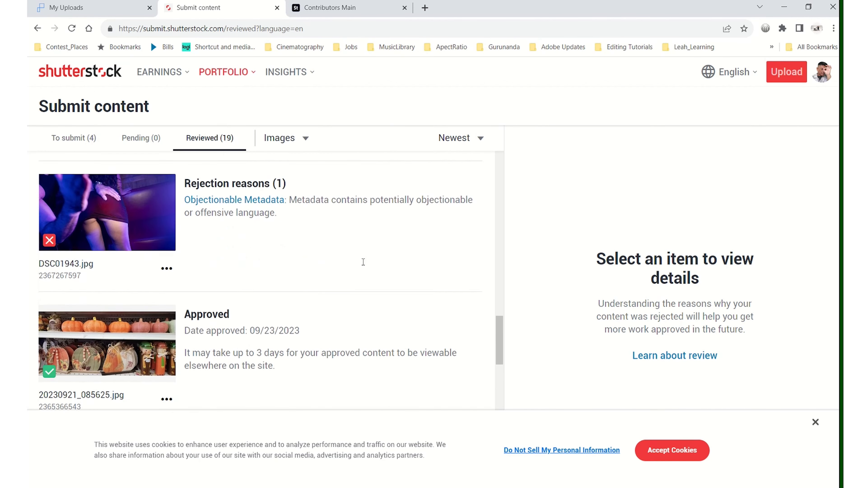
pyautogui.scroll(-8, 355, 253)
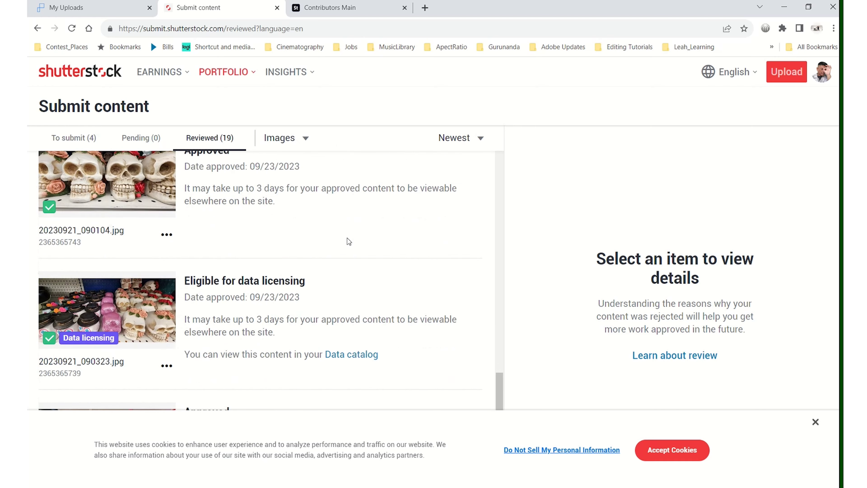
pyautogui.click(289, 140)
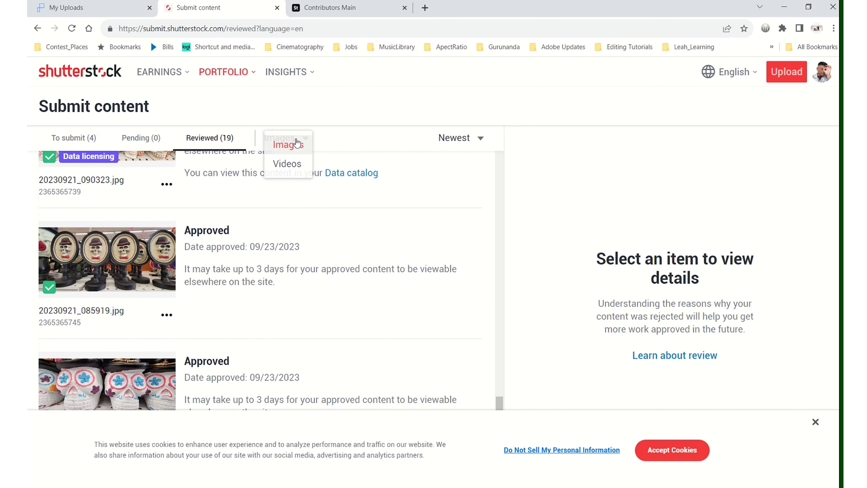
# - Filter to videos and scroll the 38 rejection reasons, e.g. slate.mp4's Post-Production Technique
pyautogui.click(287, 164)
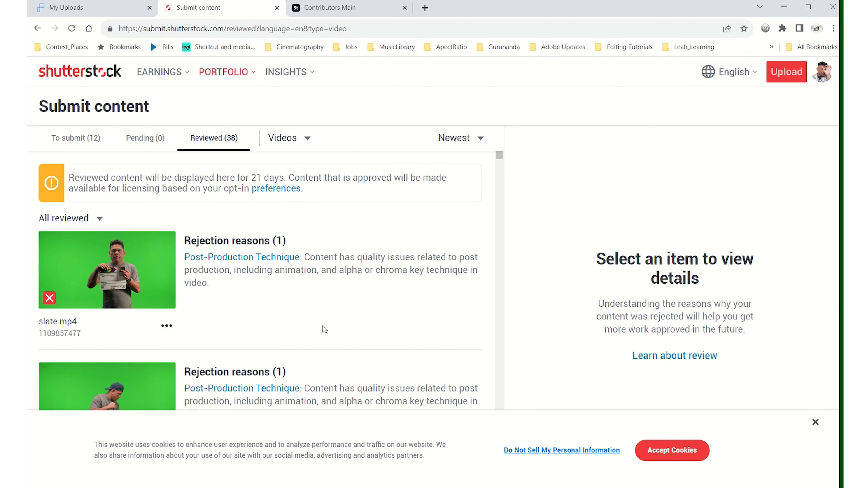
pyautogui.scroll(-2, 328, 324)
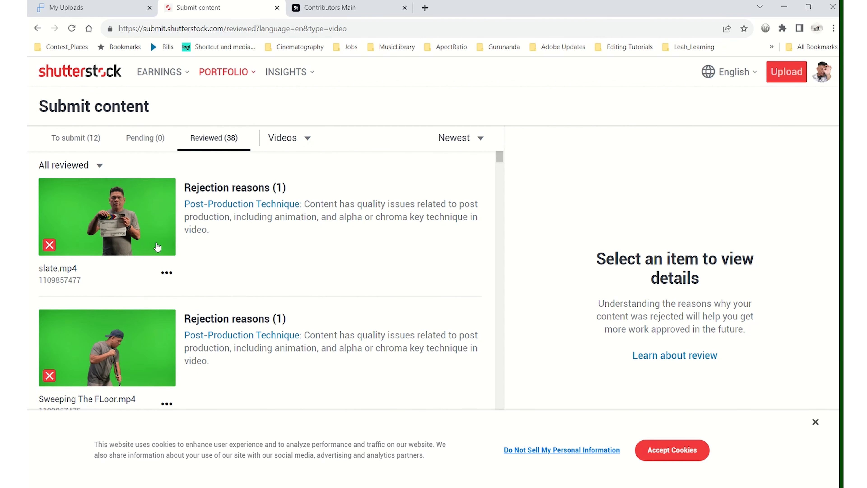
pyautogui.scroll(-2, 137, 329)
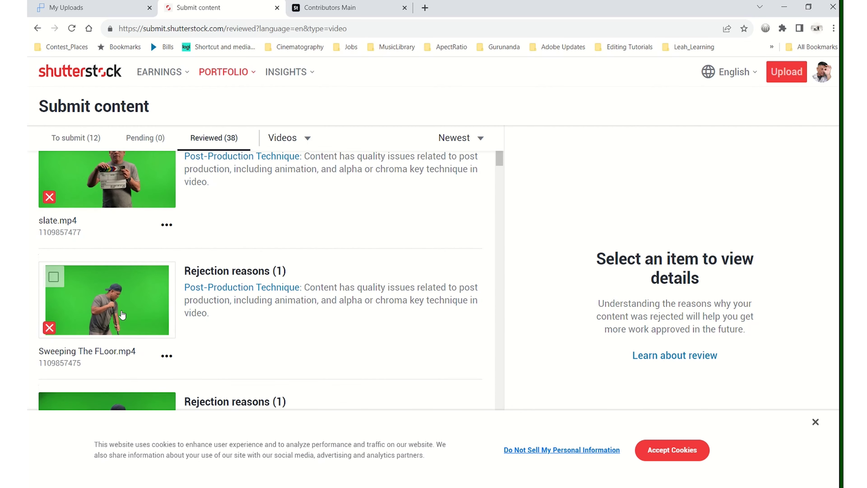
pyautogui.scroll(-10, 157, 310)
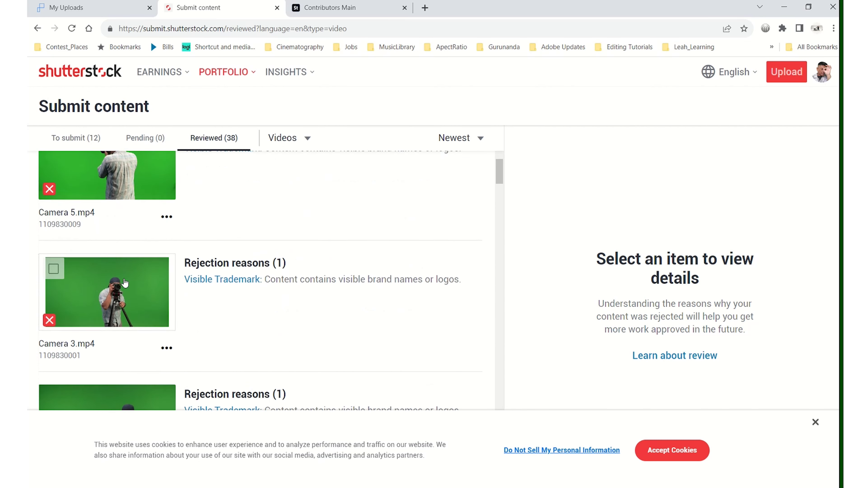
pyautogui.scroll(-7, 147, 287)
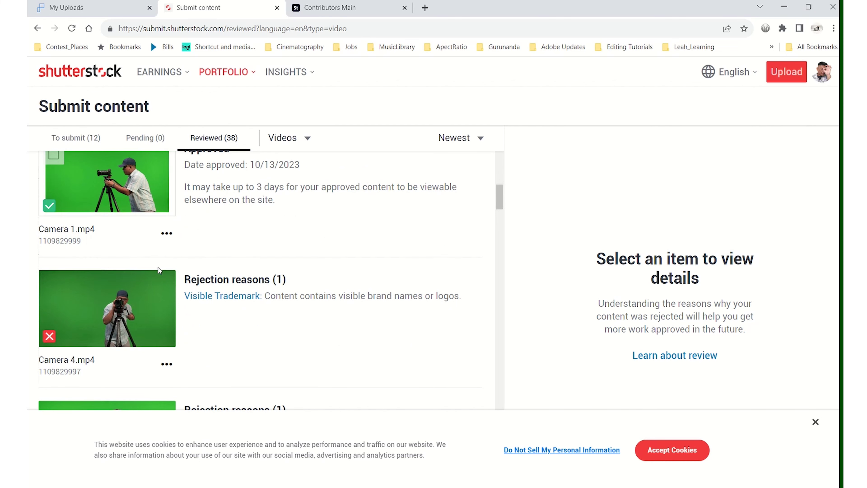
pyautogui.scroll(-4, 207, 287)
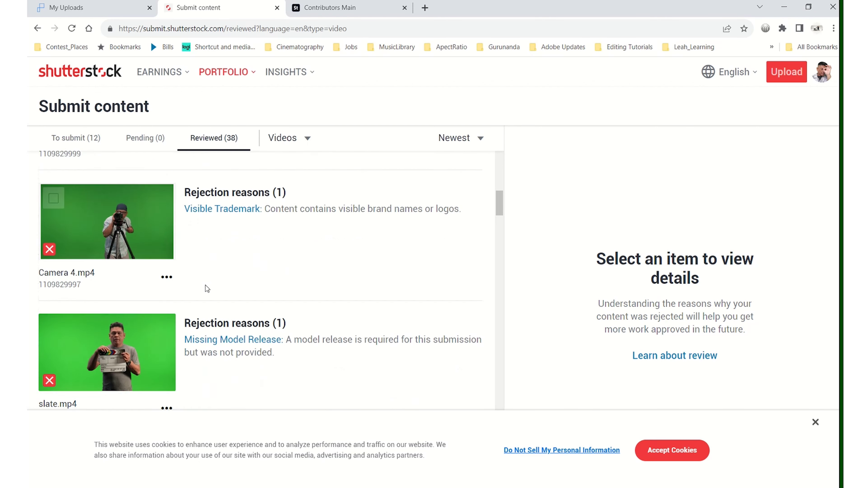
pyautogui.scroll(4, 226, 222)
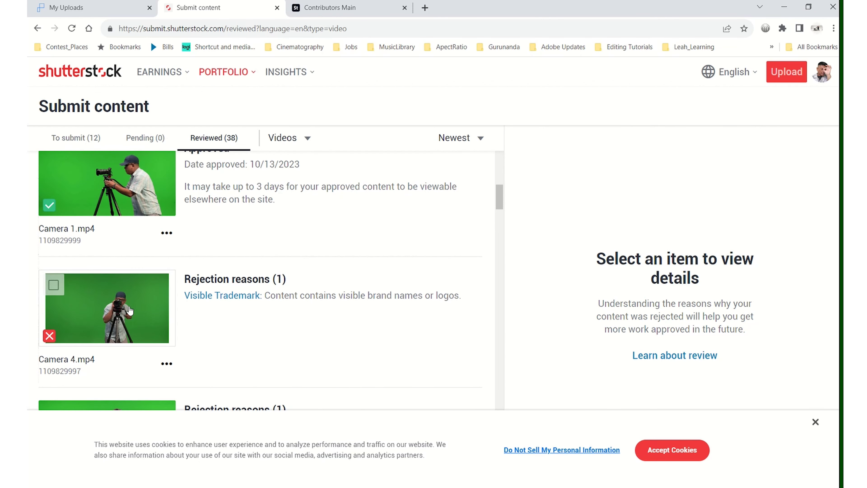
pyautogui.scroll(-5, 136, 306)
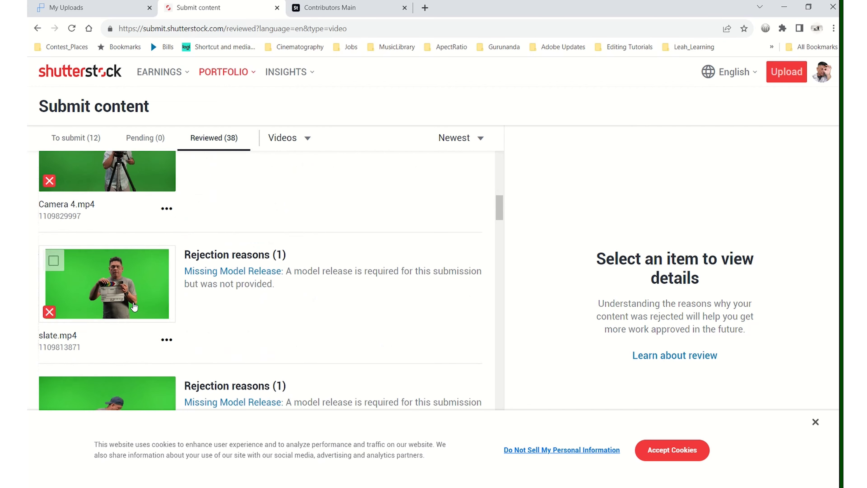
pyautogui.scroll(-5, 164, 300)
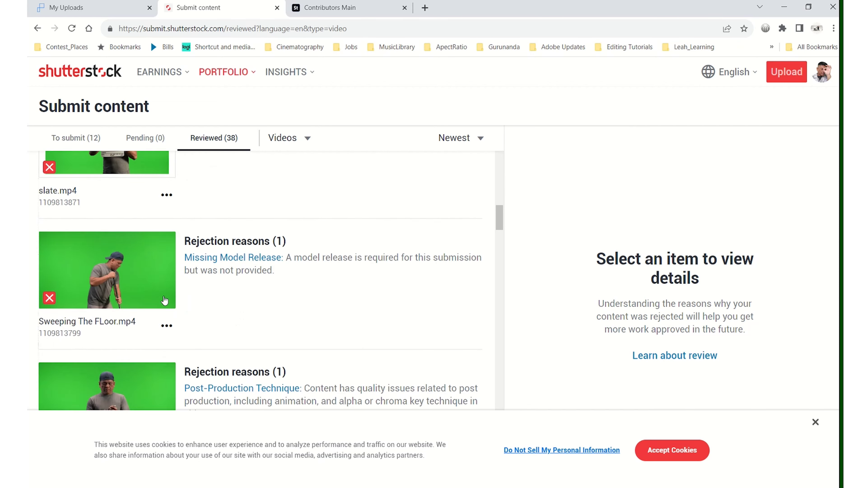
pyautogui.scroll(5, 204, 342)
pyautogui.scroll(-2, 229, 352)
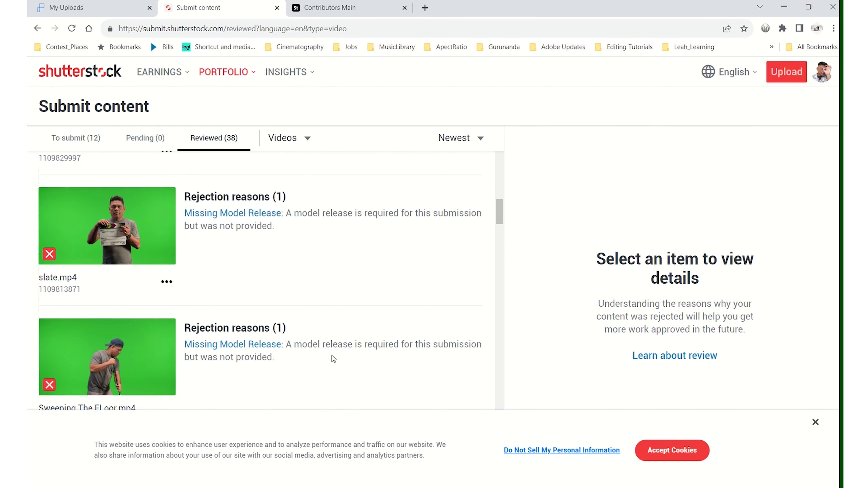
pyautogui.scroll(10, 318, 343)
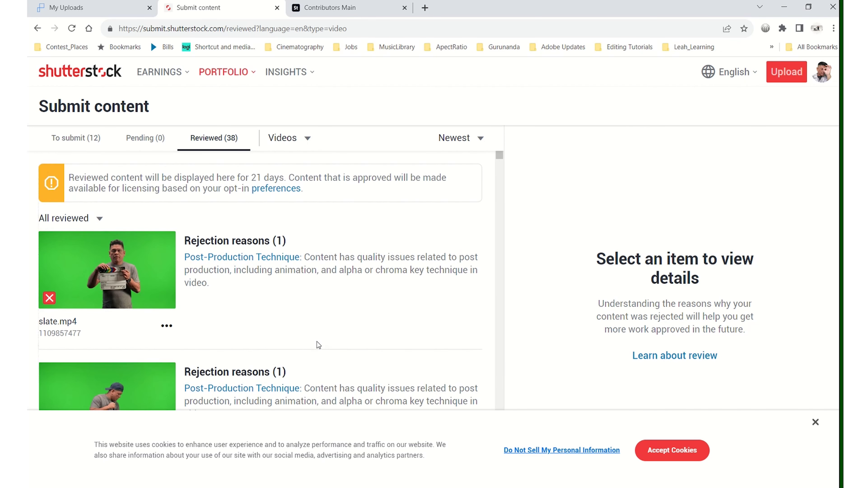
pyautogui.scroll(-3, 318, 344)
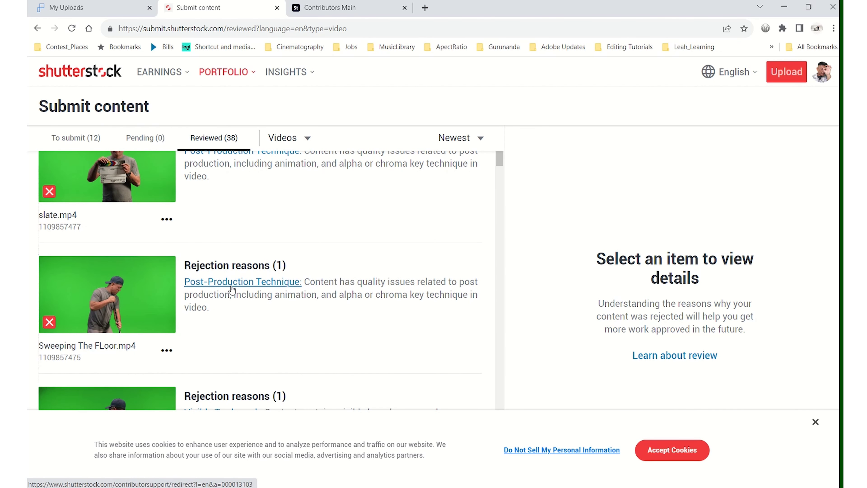
pyautogui.scroll(-5, 376, 298)
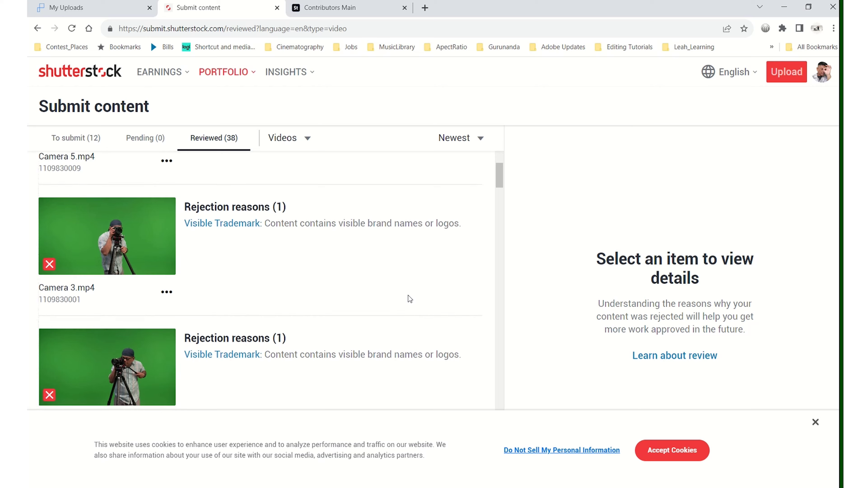
pyautogui.scroll(-5, 408, 297)
pyautogui.scroll(-15, 408, 294)
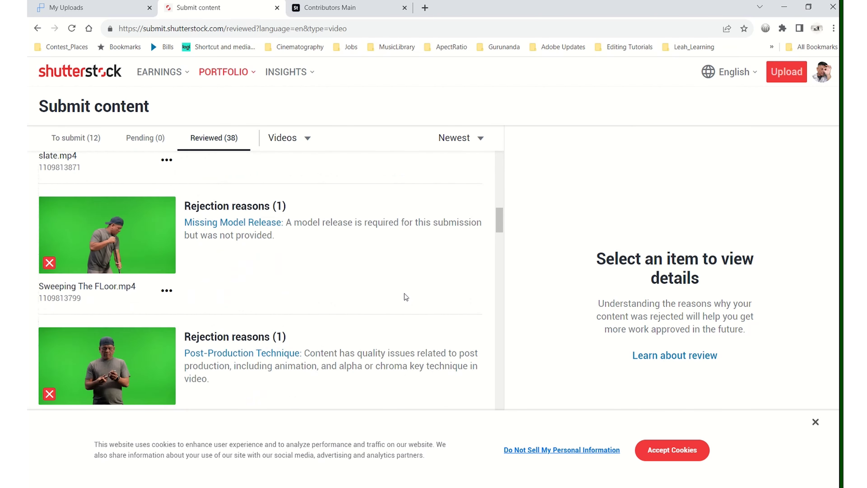
pyautogui.scroll(-15, 399, 293)
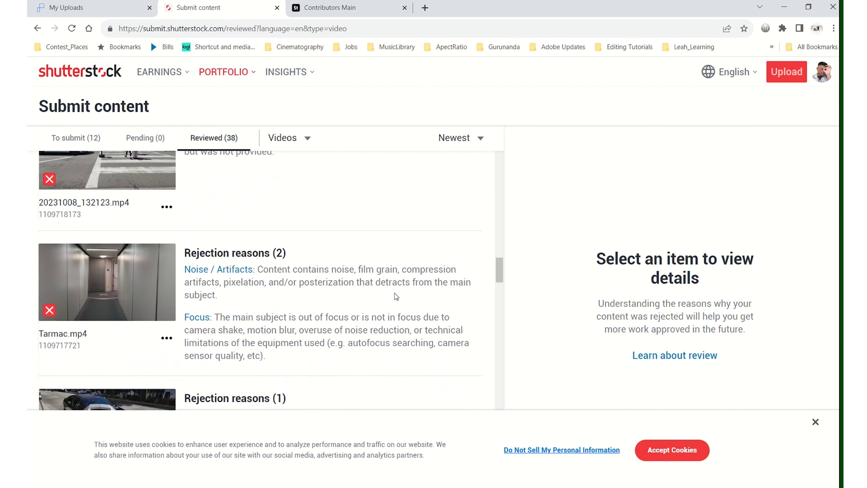
pyautogui.scroll(-15, 394, 293)
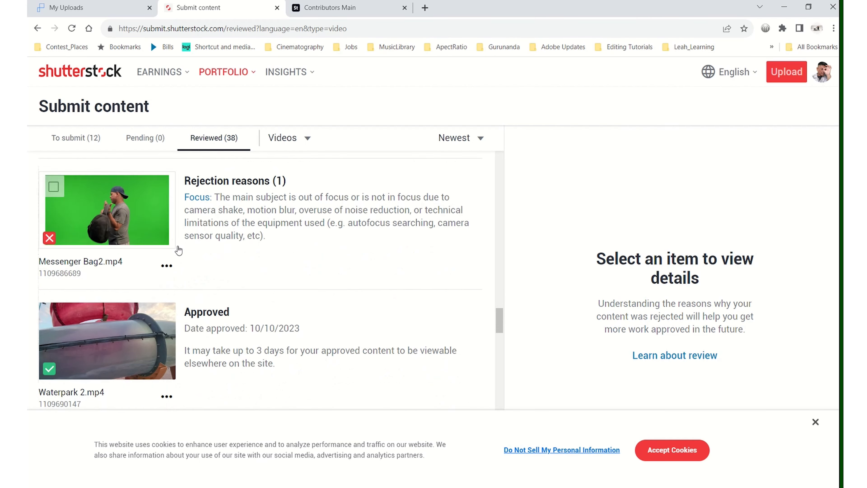
pyautogui.scroll(-4, 282, 263)
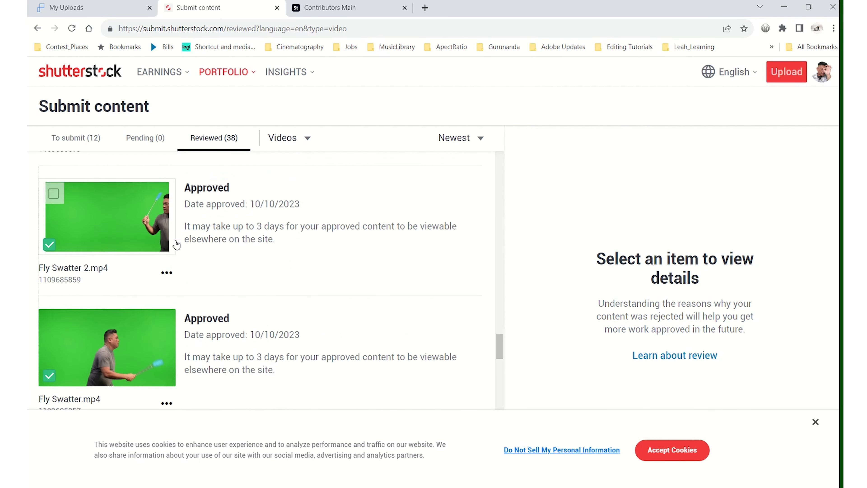
pyautogui.scroll(-5, 205, 317)
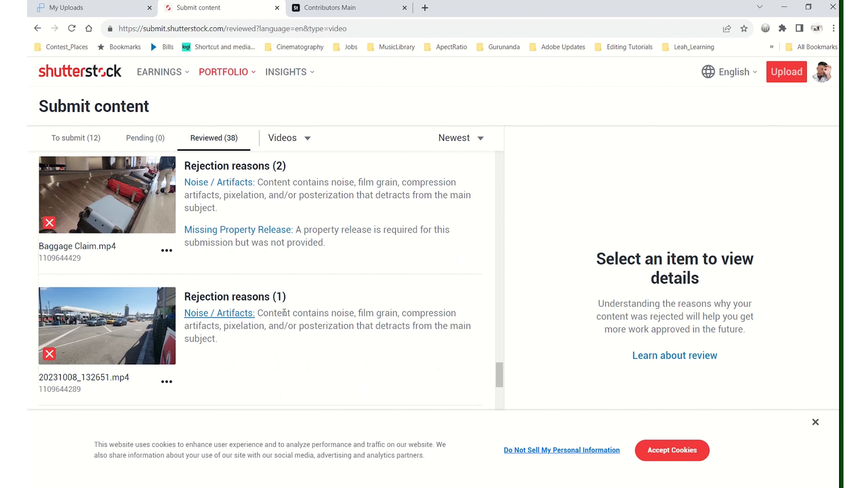
pyautogui.scroll(5, 355, 312)
pyautogui.scroll(4, 351, 316)
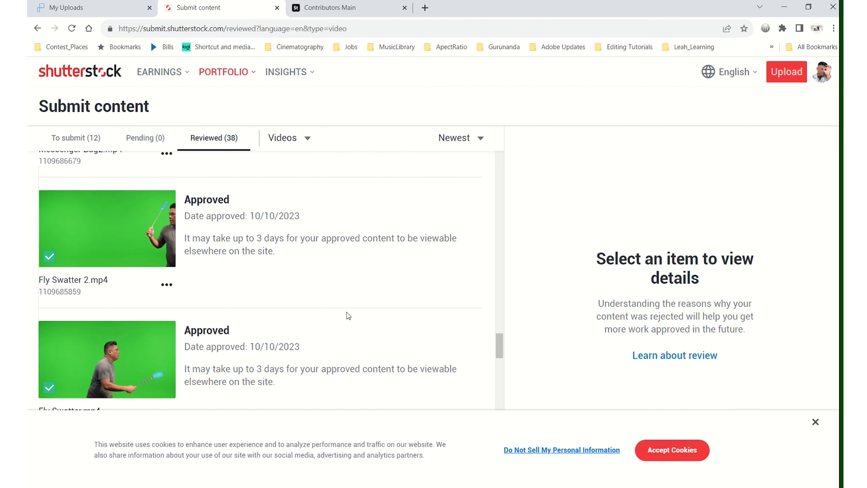
pyautogui.scroll(5, 378, 310)
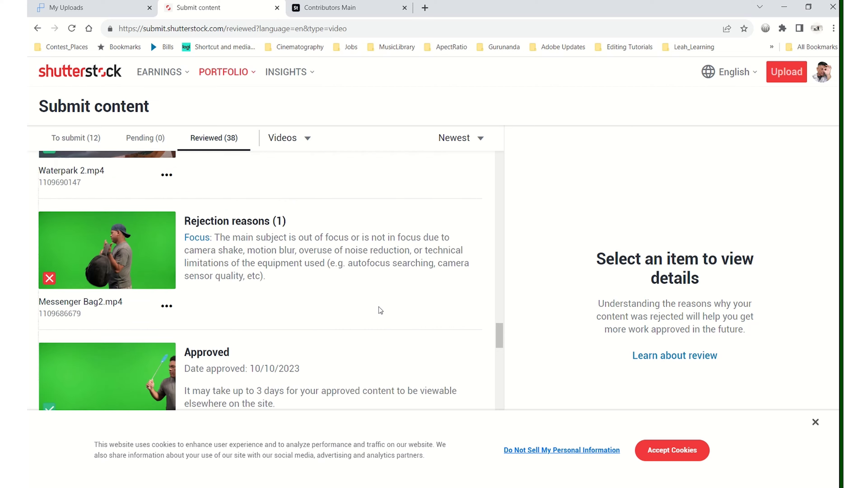
pyautogui.scroll(-7, 379, 310)
pyautogui.scroll(-3, 381, 308)
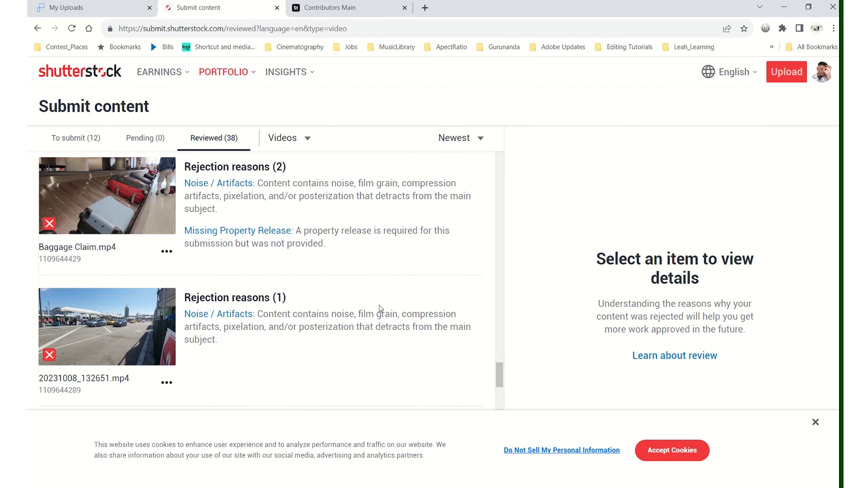
pyautogui.scroll(5, 381, 308)
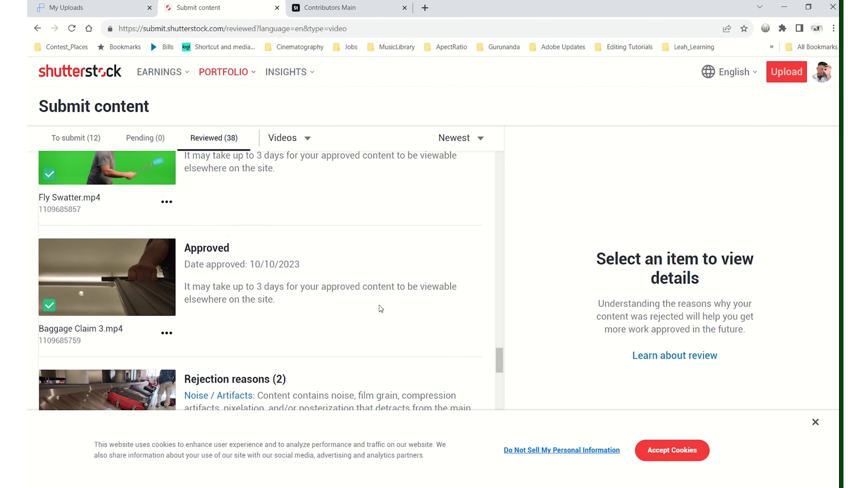
pyautogui.scroll(10, 381, 308)
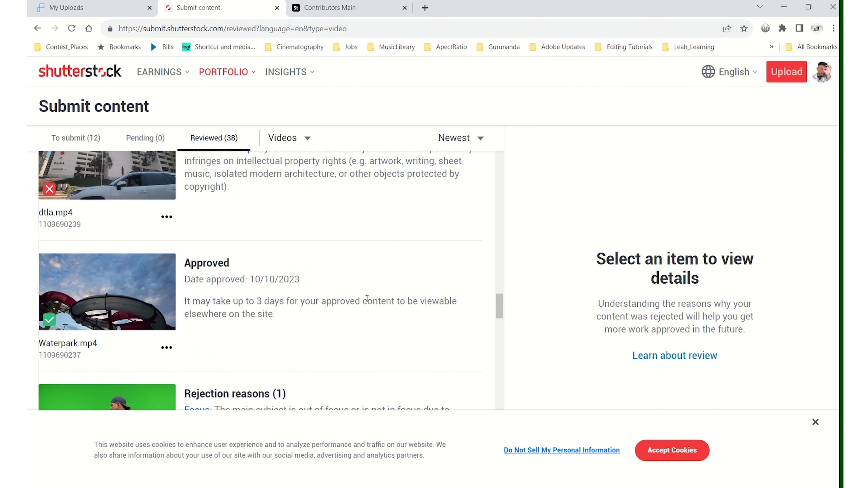
pyautogui.scroll(15, 367, 299)
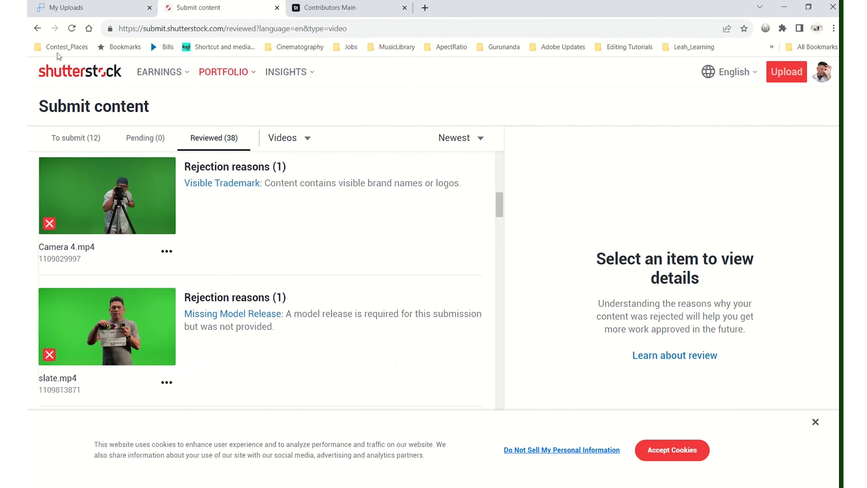
# - Return to the Shutterstock home, then move to Pond5's recent sales dashboard
pyautogui.click(91, 76)
pyautogui.moveTo(182, 62)
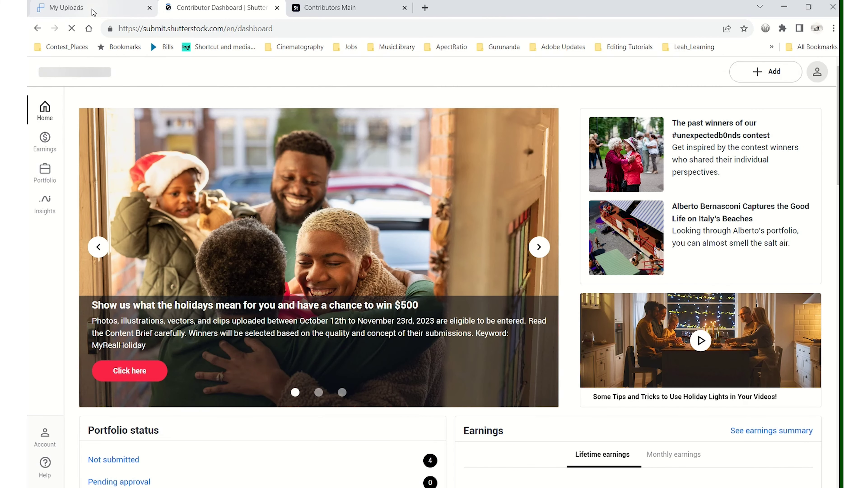
pyautogui.click(93, 10)
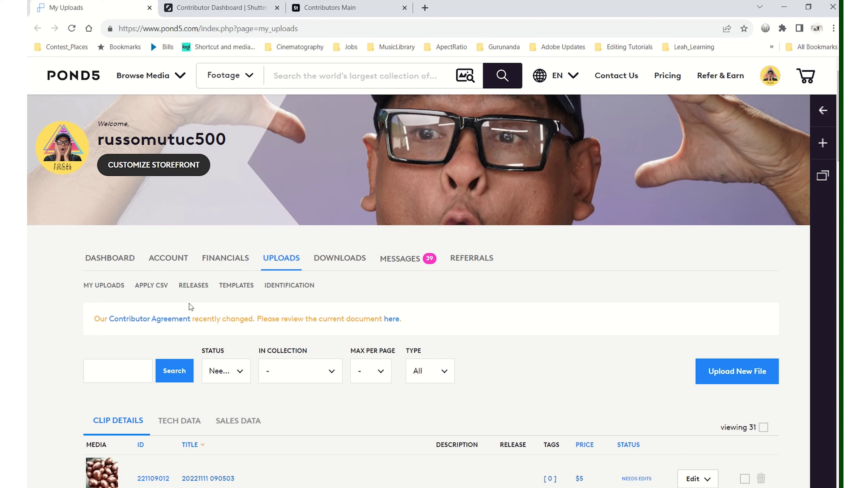
pyautogui.click(101, 257)
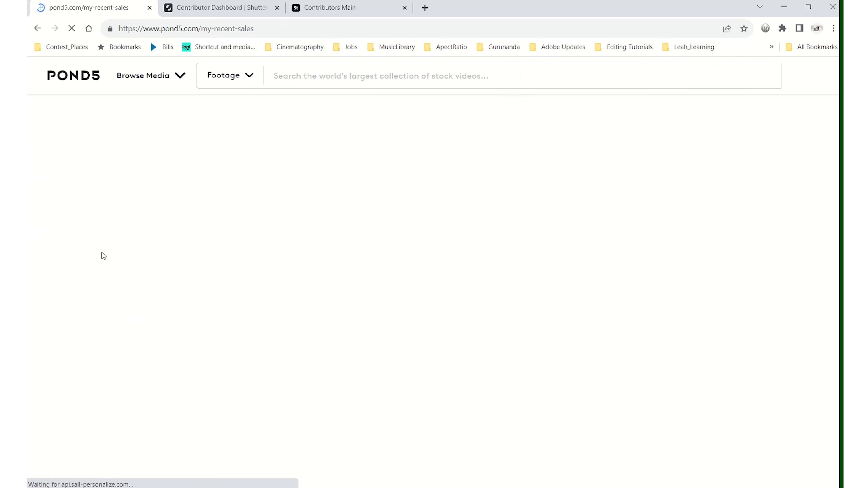
# - Preview the sold Dogs Rescued clip's page in a new tab, then close it
pyautogui.scroll(-1, 143, 274)
pyautogui.scroll(-3, 143, 274)
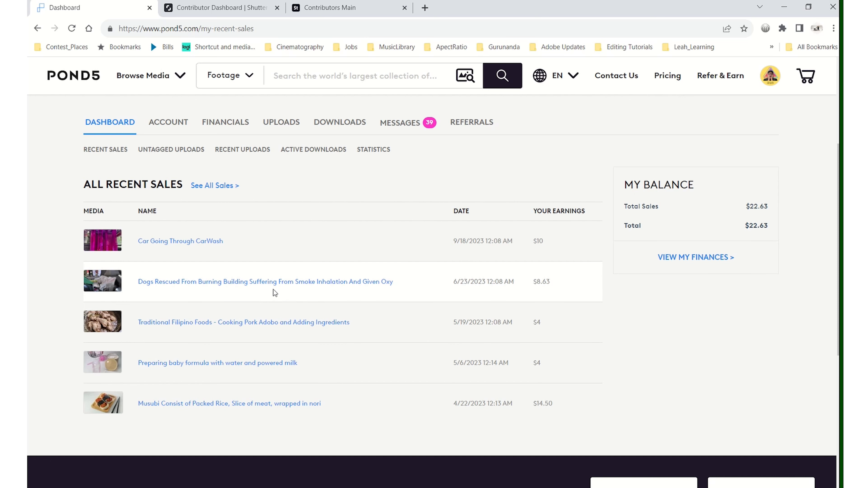
pyautogui.rightClick(194, 282)
pyautogui.click(220, 290)
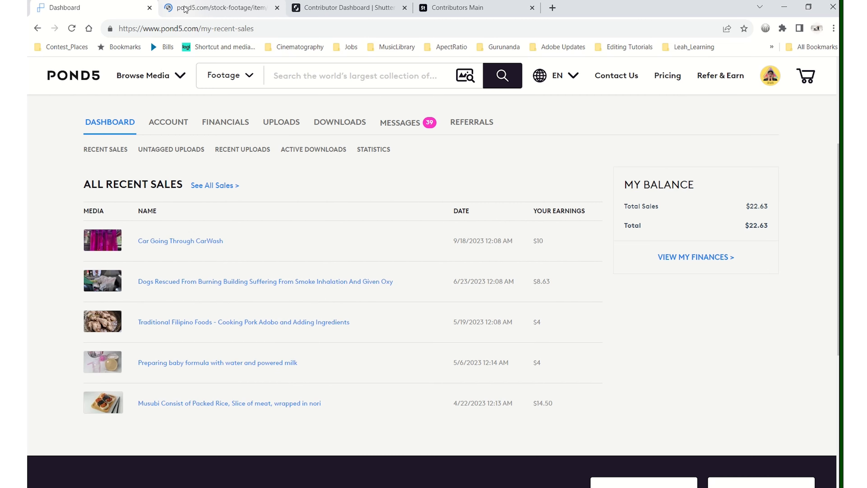
pyautogui.click(189, 6)
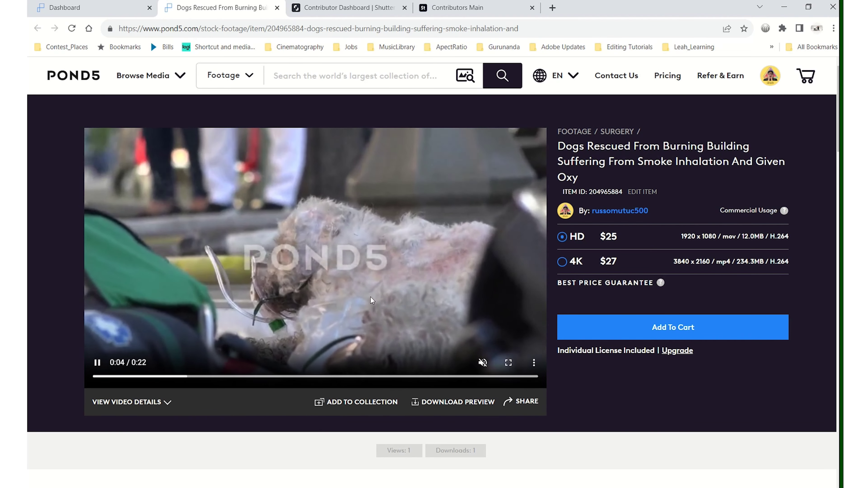
pyautogui.click(277, 8)
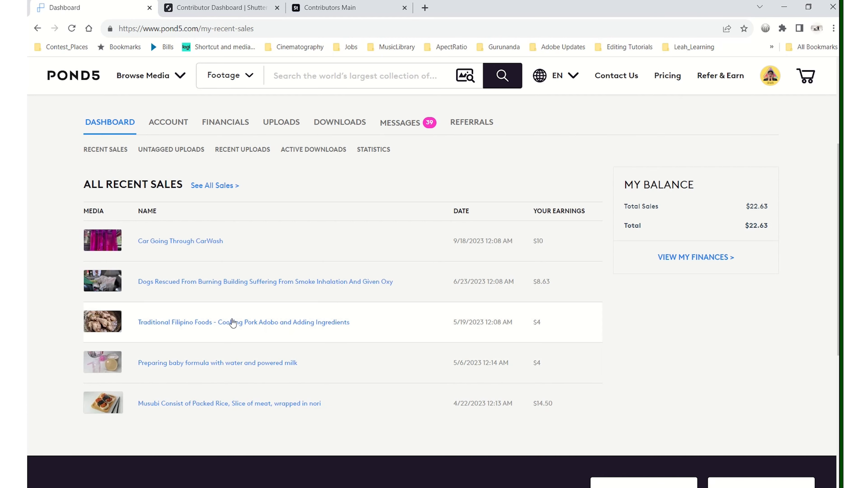
# - Preview the sold Car Going Through CarWash clip, then return to the top of the sales list
pyautogui.rightClick(184, 244)
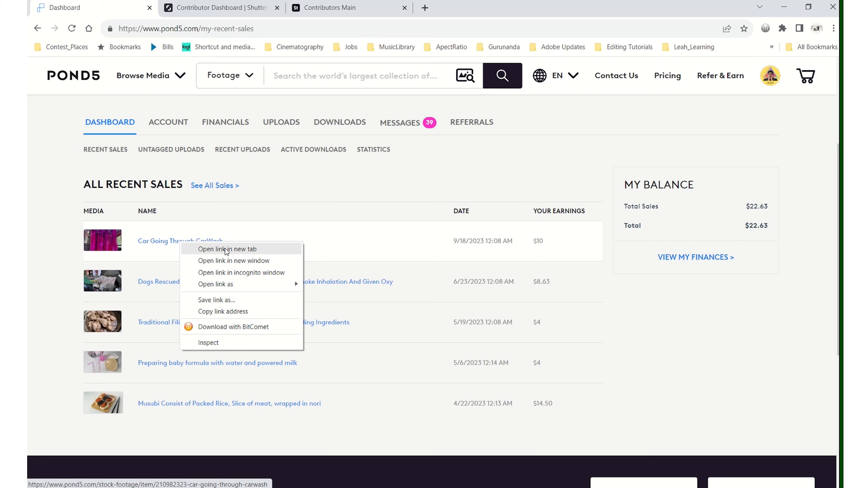
pyautogui.click(212, 249)
pyautogui.click(191, 8)
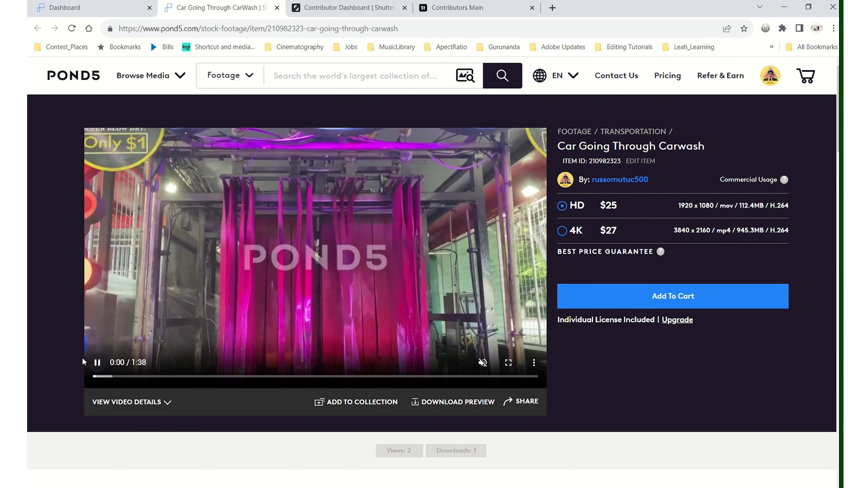
pyautogui.click(276, 8)
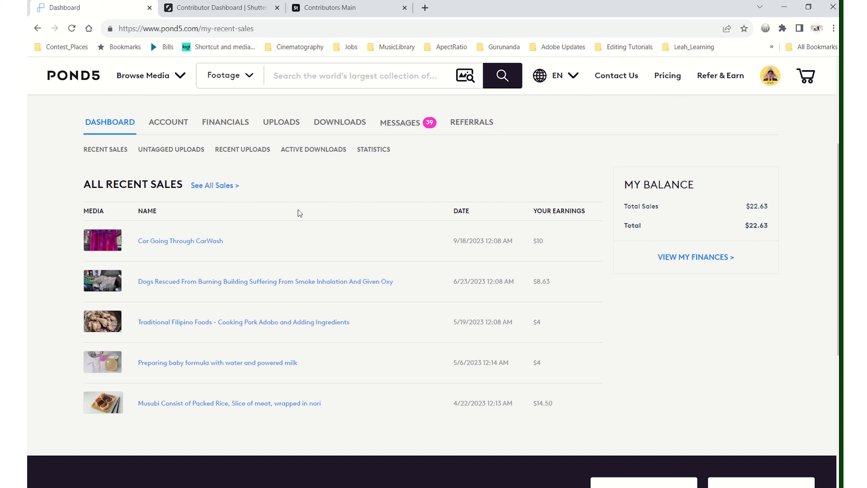
pyautogui.scroll(3, 301, 277)
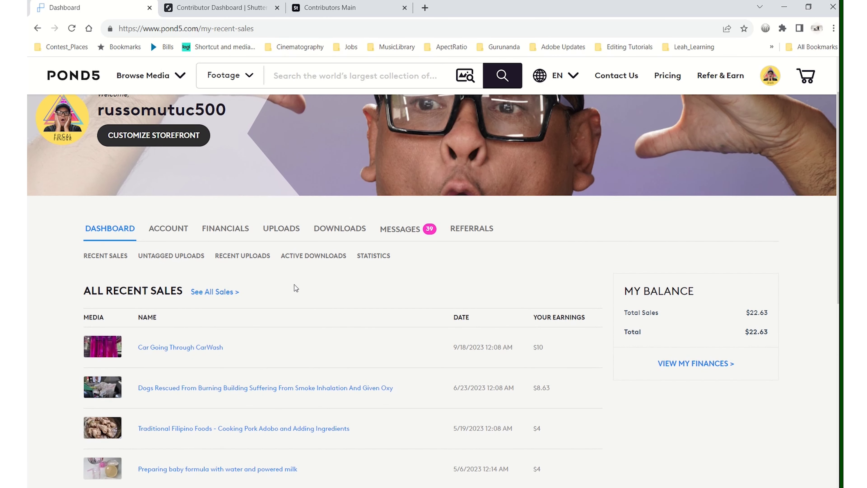
pyautogui.click(291, 235)
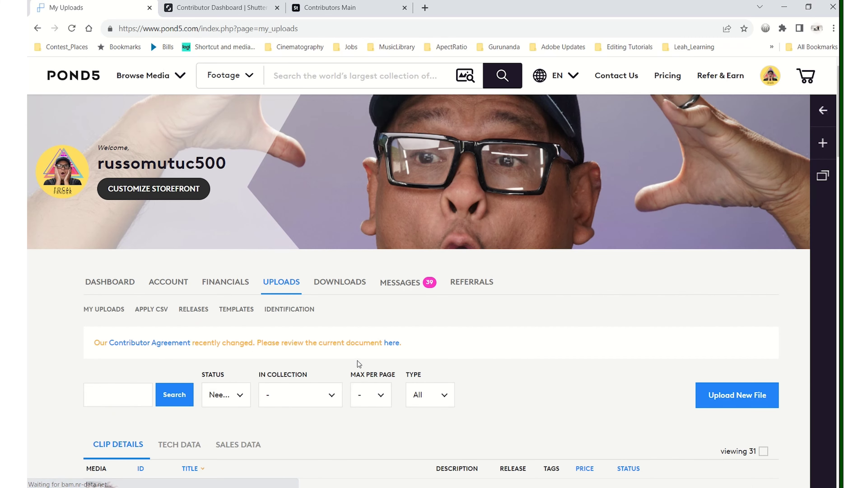
pyautogui.scroll(-15, 357, 369)
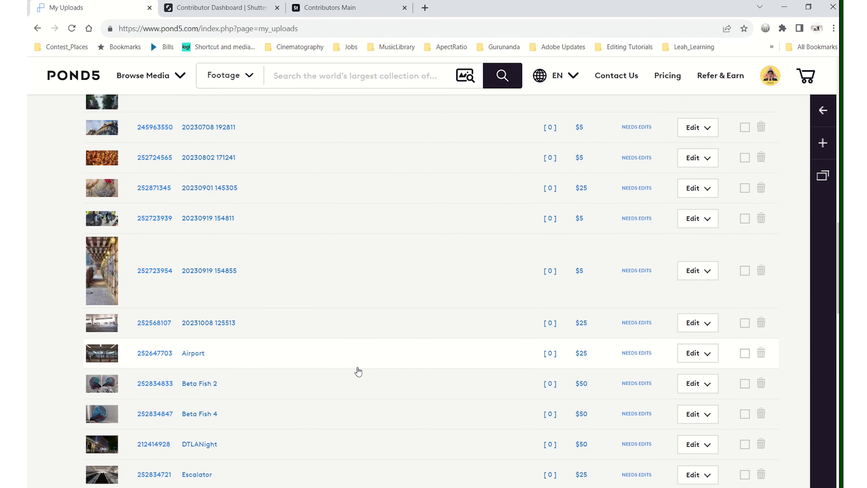
pyautogui.scroll(5, 358, 371)
pyautogui.scroll(8, 358, 371)
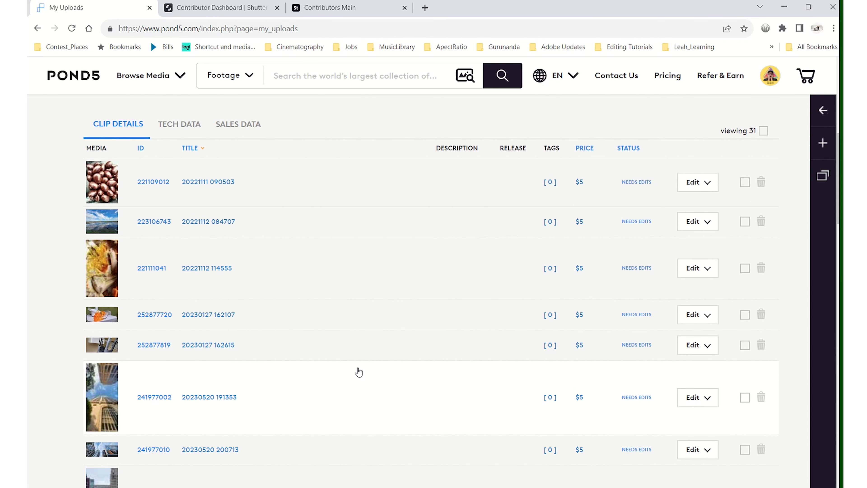
pyautogui.scroll(5, 355, 368)
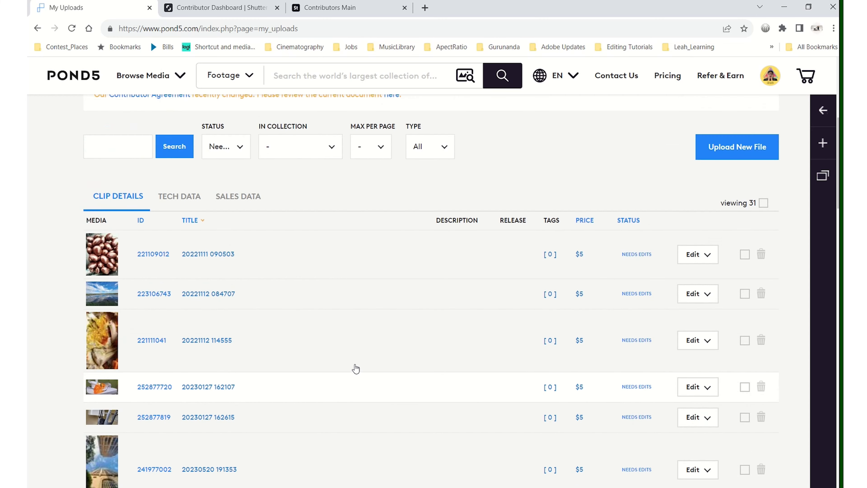
pyautogui.scroll(-6, 354, 368)
pyautogui.scroll(-20, 353, 369)
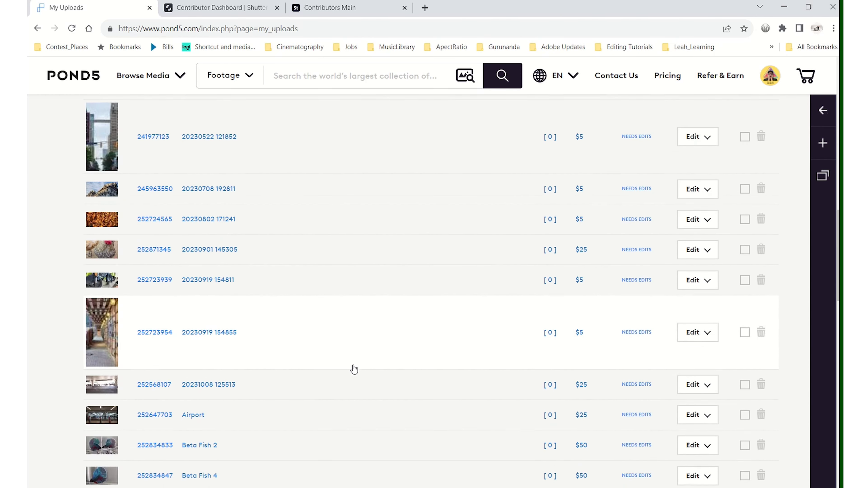
pyautogui.scroll(-6, 352, 368)
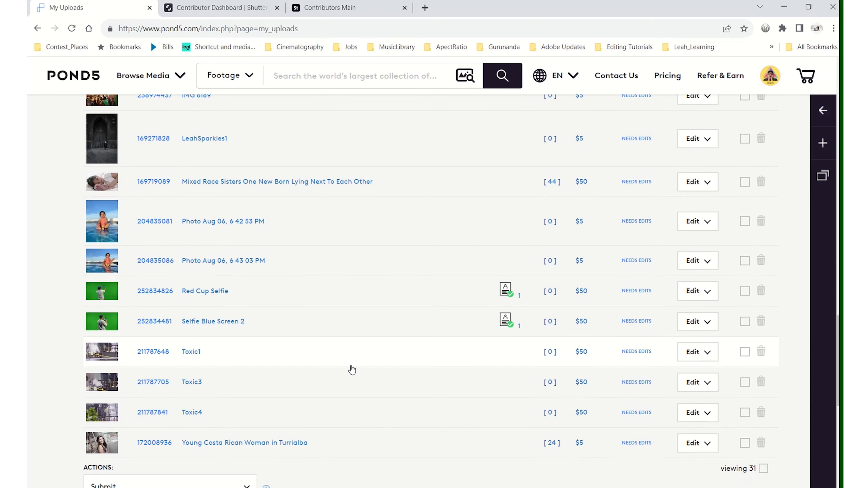
pyautogui.scroll(20, 341, 368)
pyautogui.scroll(10, 331, 360)
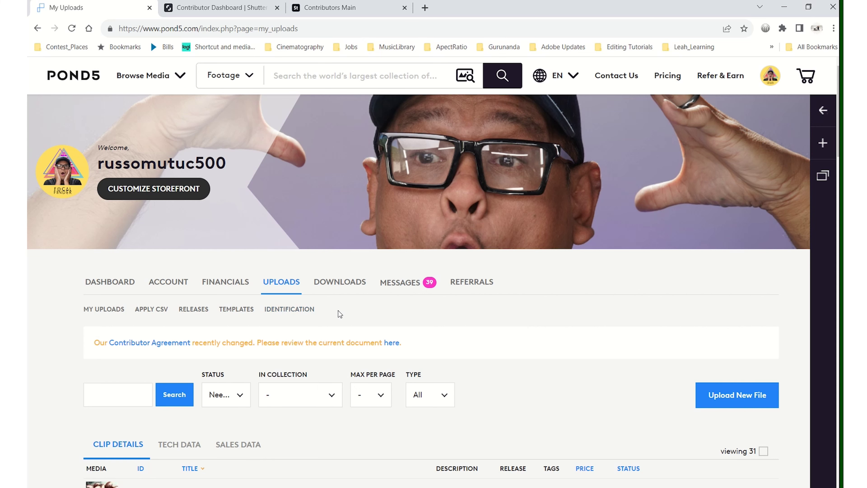
pyautogui.scroll(-15, 341, 314)
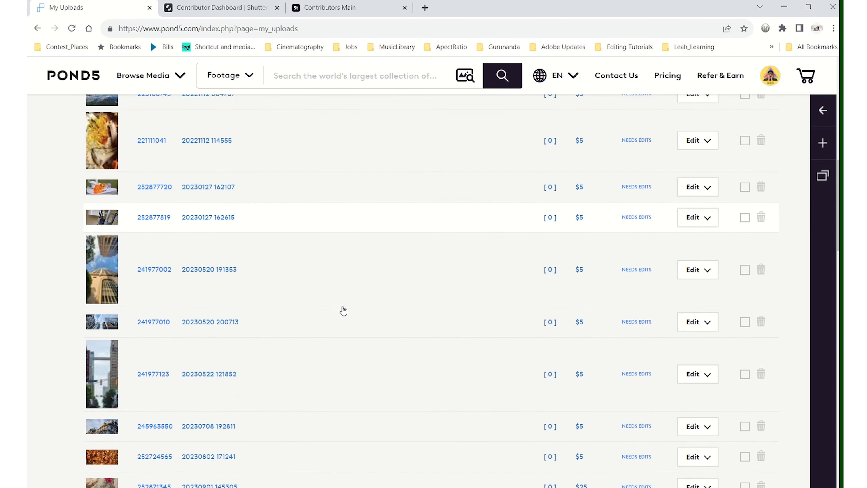
pyautogui.scroll(-15, 343, 309)
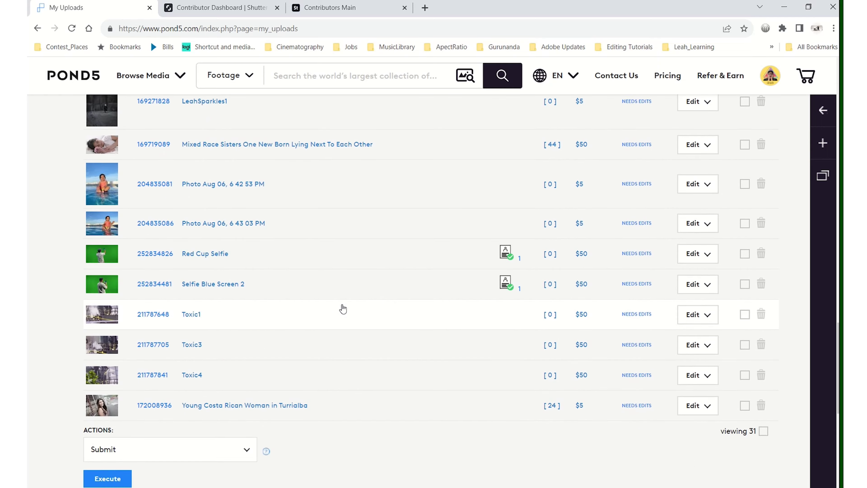
pyautogui.scroll(2, 342, 306)
pyautogui.scroll(10, 341, 306)
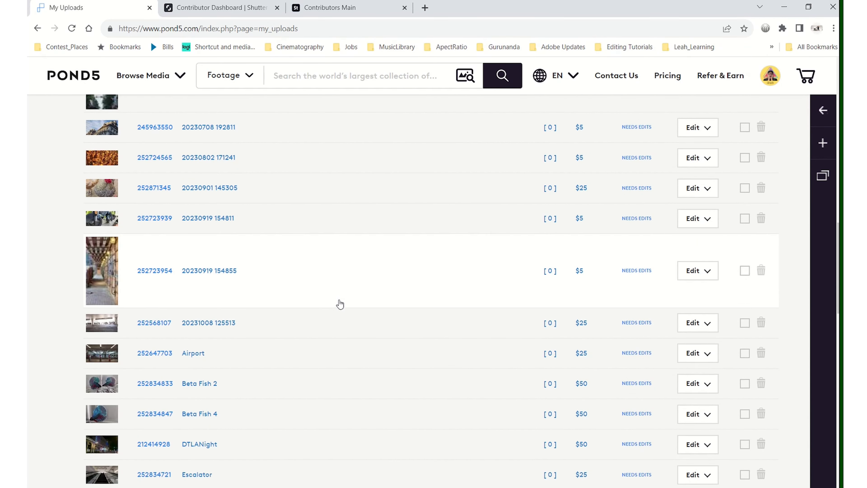
pyautogui.scroll(4, 340, 304)
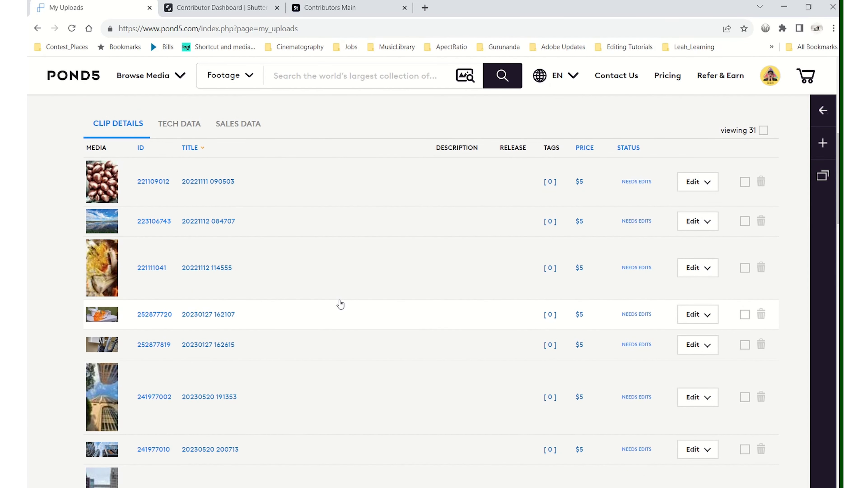
pyautogui.scroll(8, 340, 302)
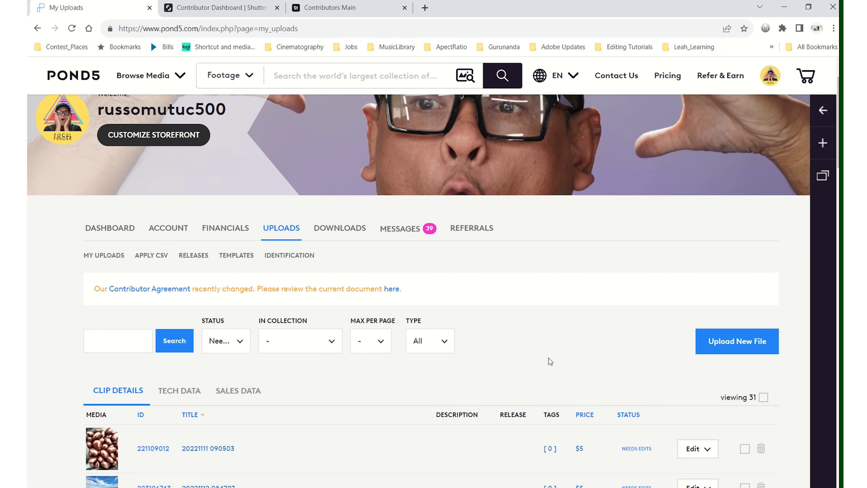
pyautogui.scroll(-4, 549, 358)
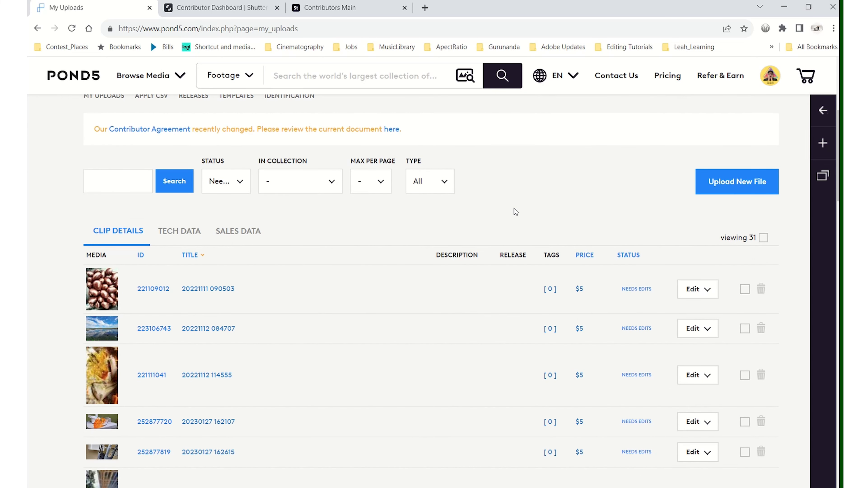
pyautogui.scroll(-5, 301, 345)
pyautogui.scroll(-5, 301, 344)
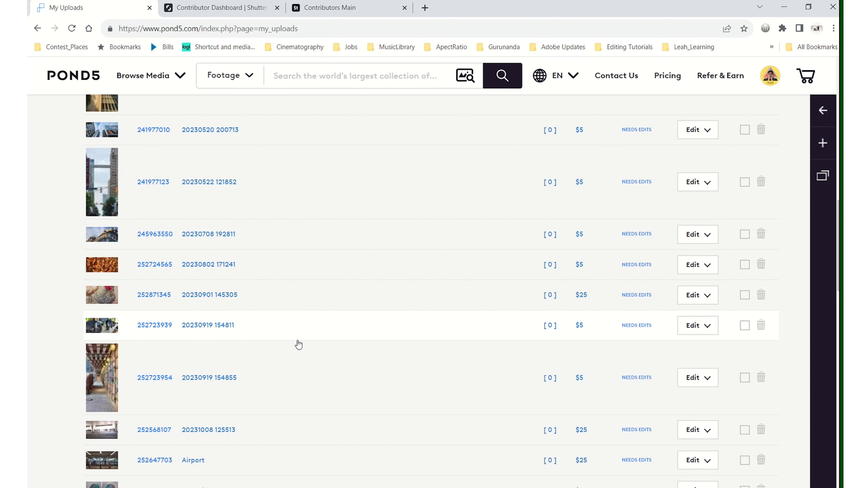
pyautogui.scroll(-1, 297, 345)
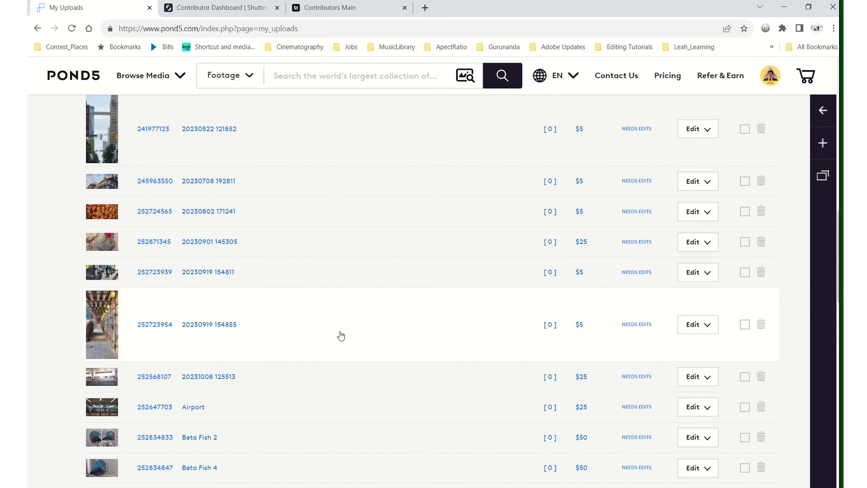
pyautogui.scroll(3, 341, 336)
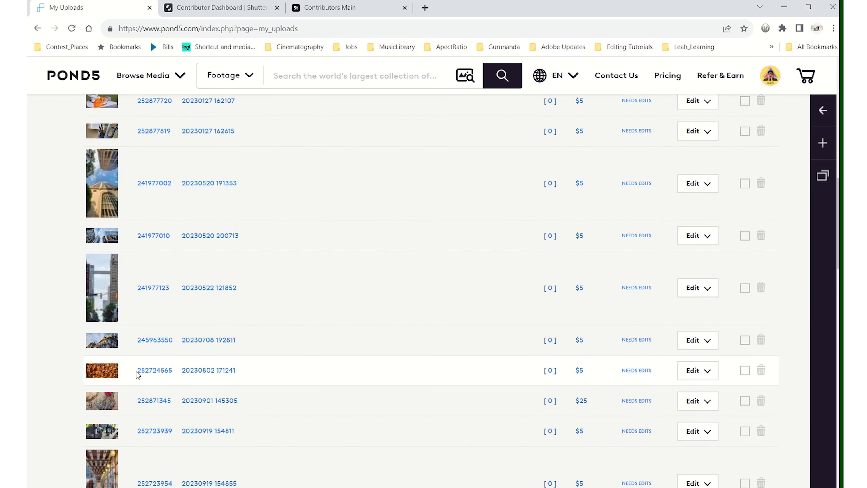
pyautogui.click(154, 371)
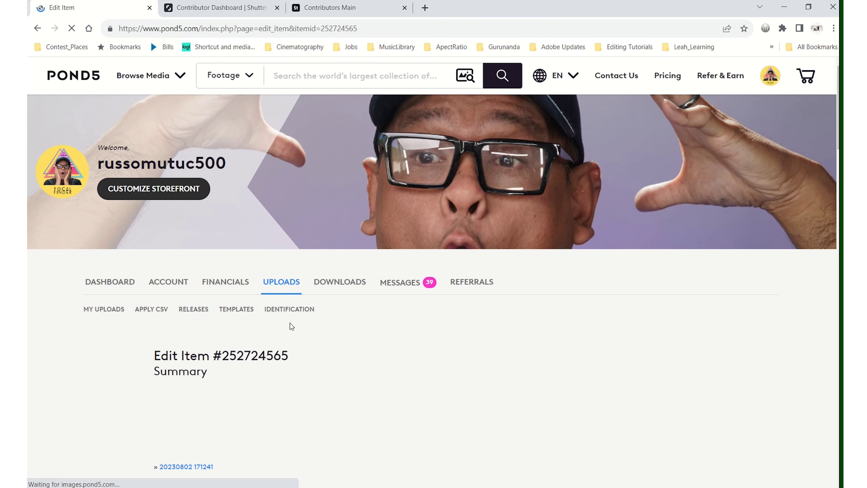
pyautogui.scroll(-3, 291, 327)
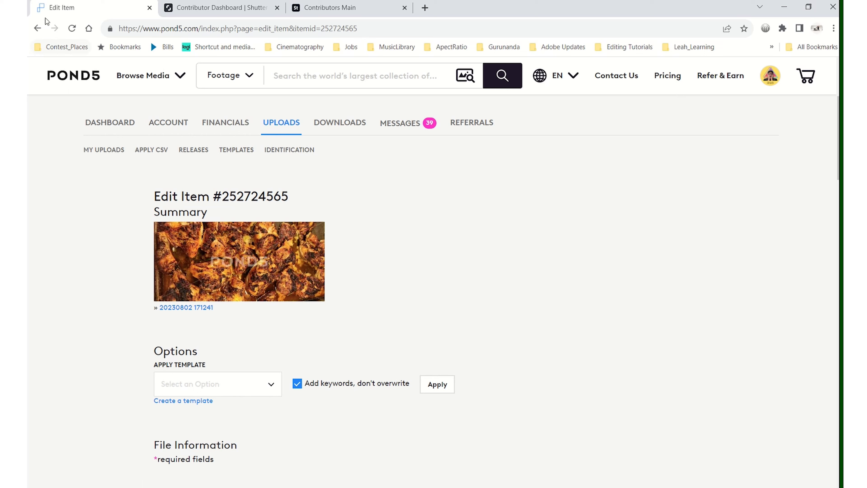
pyautogui.click(37, 28)
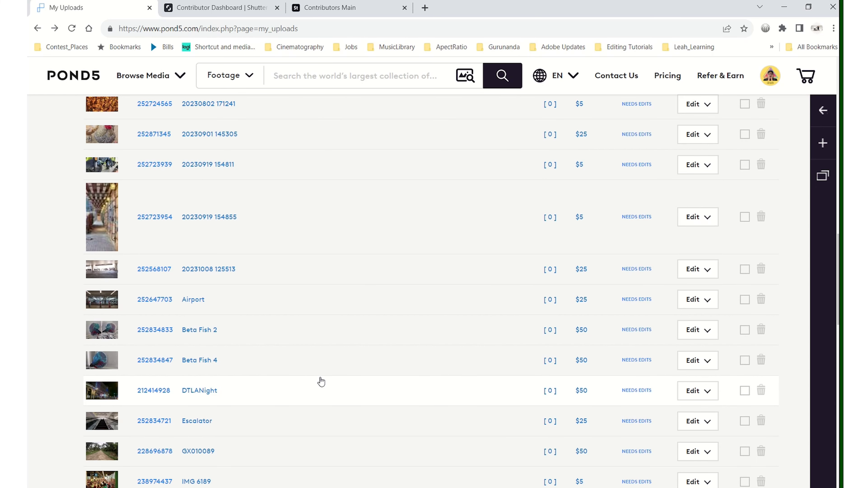
pyautogui.scroll(15, 307, 371)
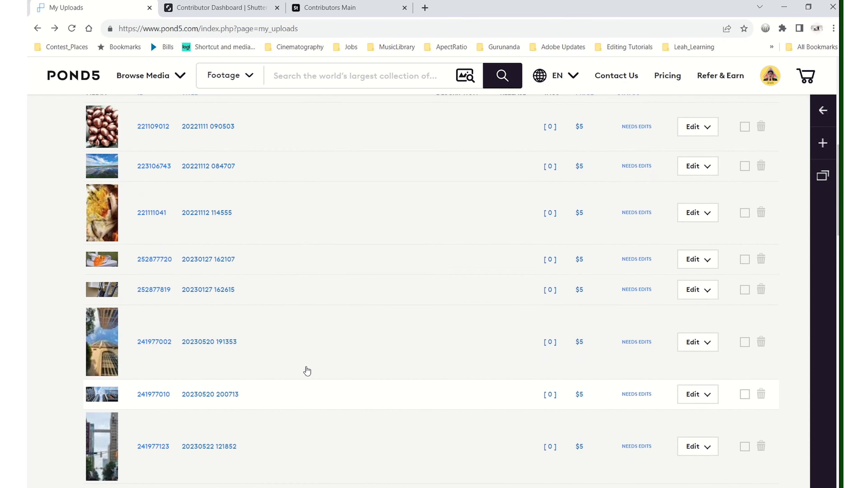
pyautogui.scroll(5, 306, 371)
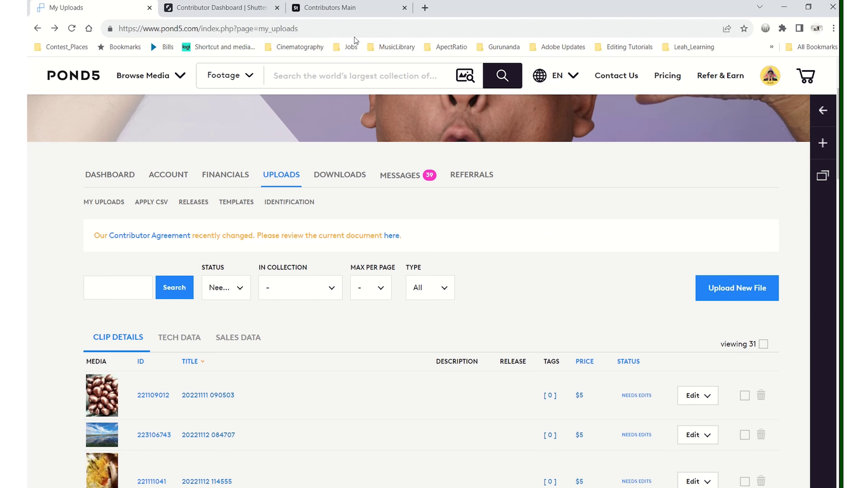
# - Review Adobe Stock's yearly downloads, earnings, 12-week trend and portfolio, then return to Shutterstock
pyautogui.click(364, 14)
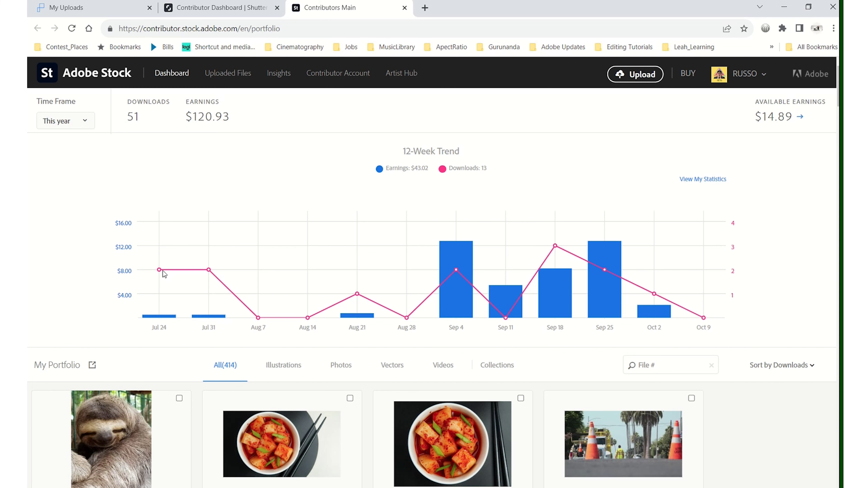
pyautogui.scroll(-3, 160, 272)
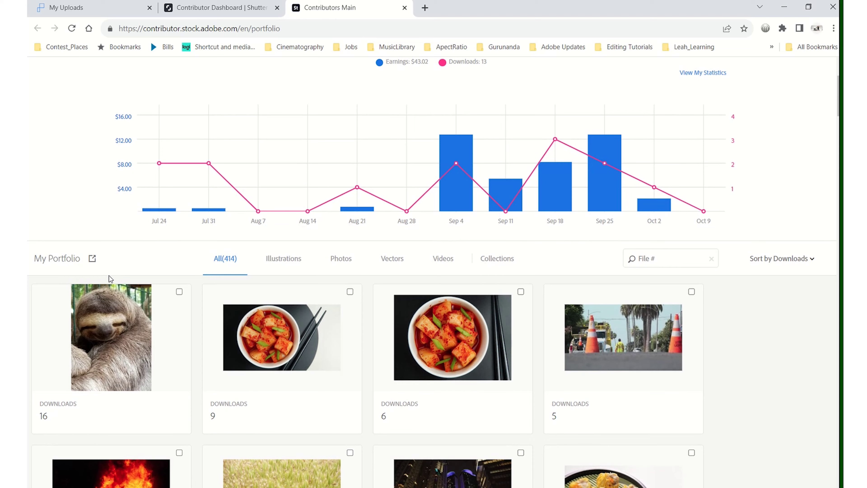
pyautogui.scroll(3, 150, 255)
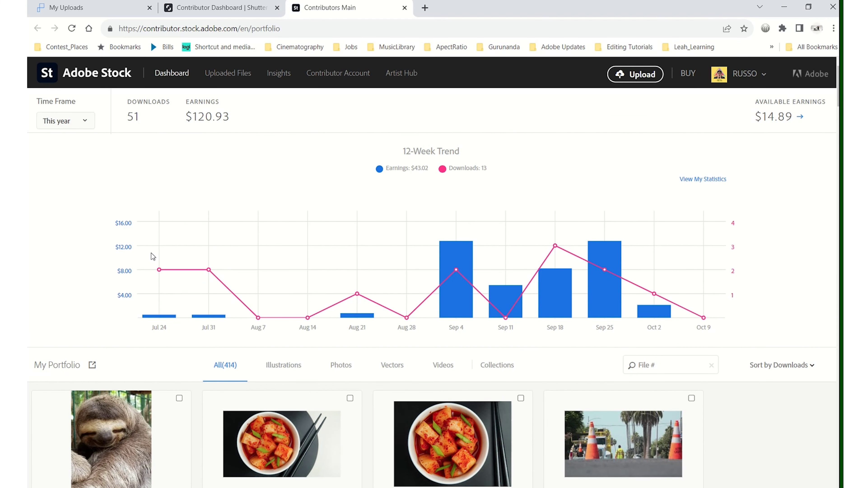
pyautogui.scroll(-10, 152, 253)
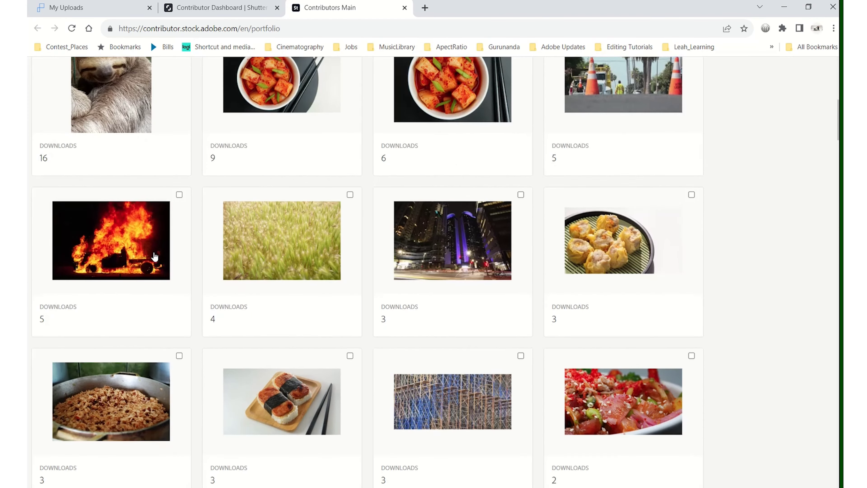
pyautogui.scroll(8, 155, 256)
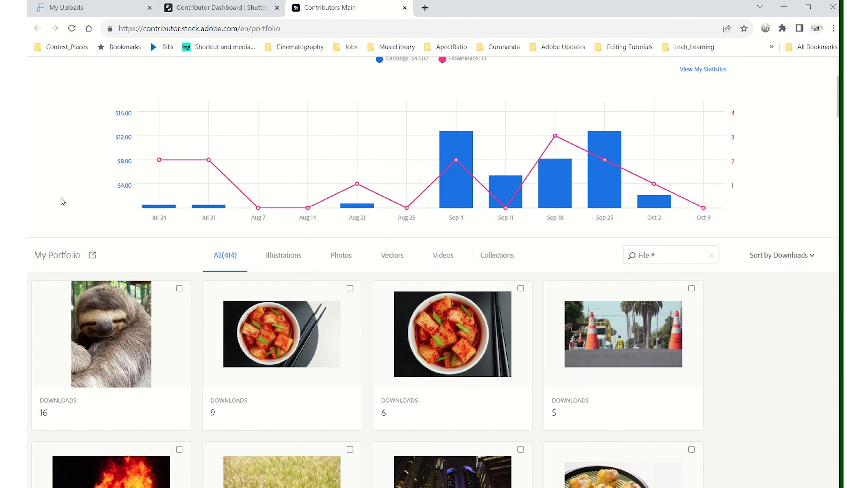
pyautogui.scroll(-5, 67, 193)
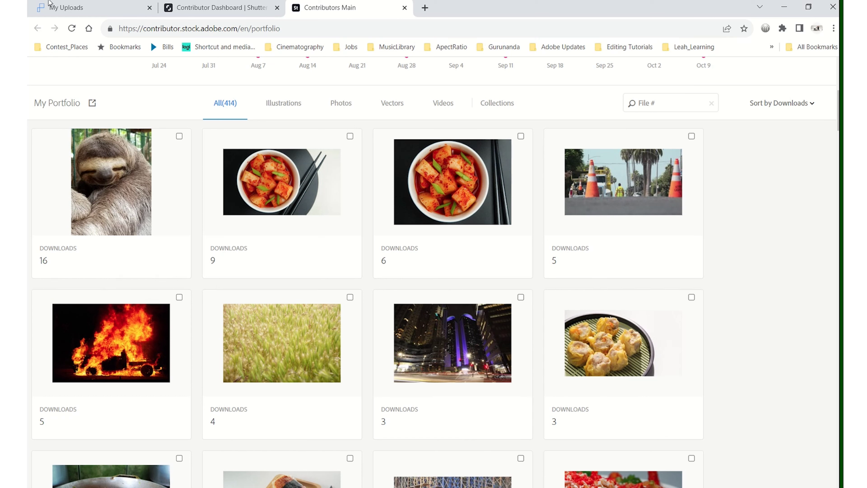
pyautogui.moveTo(210, 10)
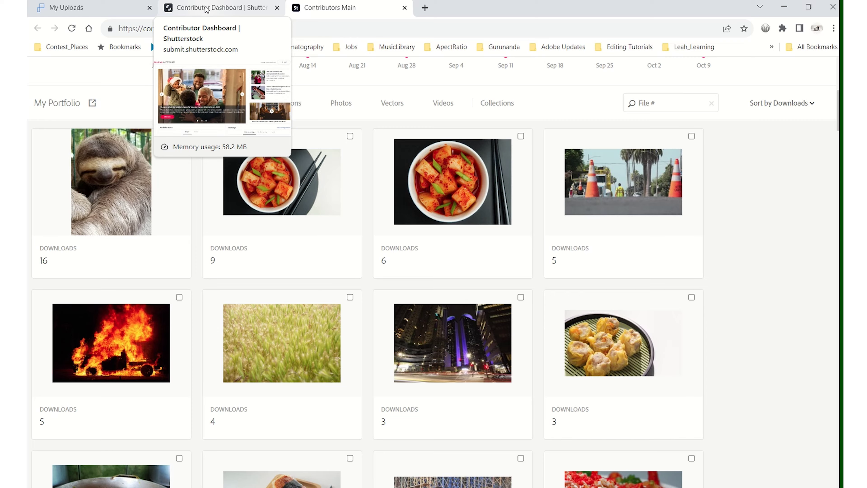
pyautogui.click(206, 9)
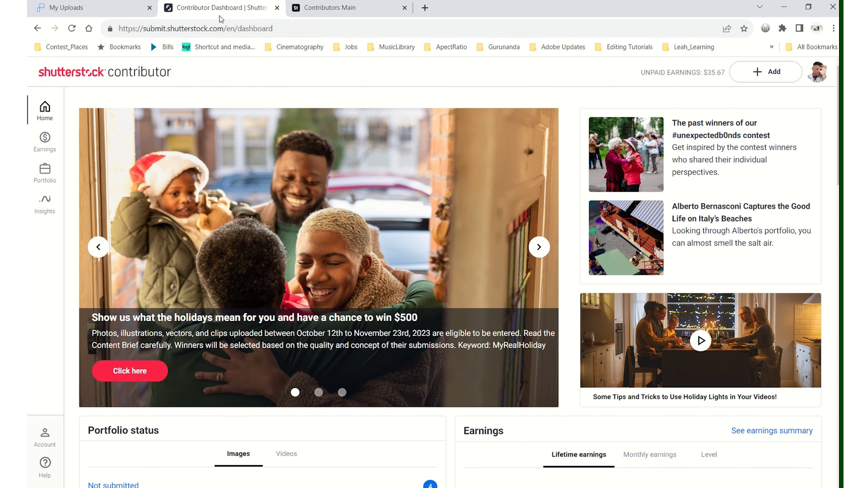
# - Read Shutterstock's $35.67 earnings from 70 images and 4 videos, then return to Adobe Stock
pyautogui.scroll(-7, 710, 341)
pyautogui.moveTo(712, 354); pyautogui.dragTo(564, 322)
pyautogui.click(705, 351)
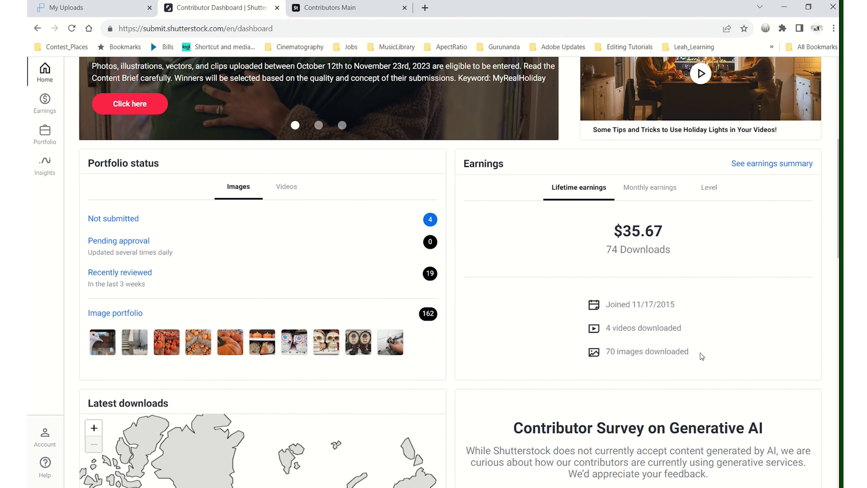
pyautogui.click(348, 10)
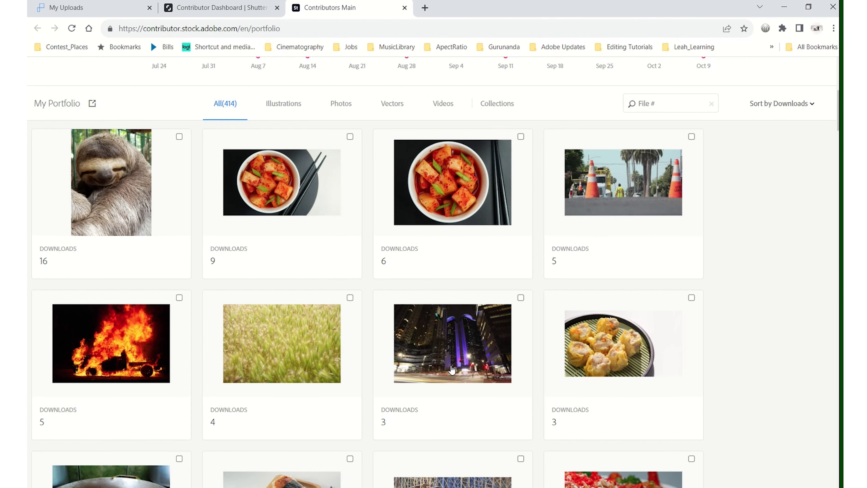
# - Highlight this year's 51 downloads and scroll the portfolio from the 16-download sloth to single-download items
pyautogui.scroll(8, 451, 369)
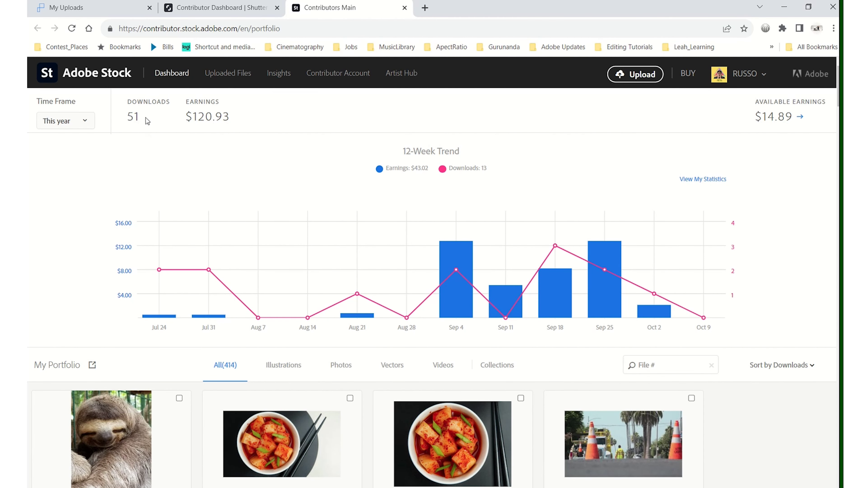
pyautogui.moveTo(148, 120); pyautogui.dragTo(127, 100)
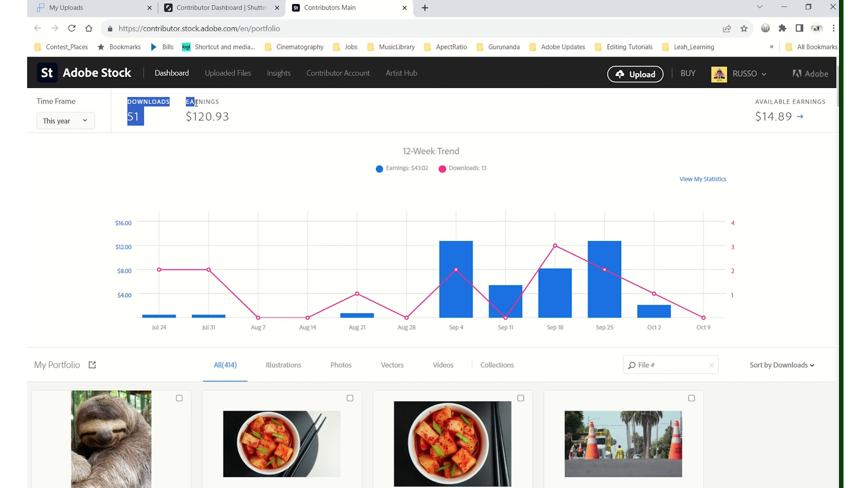
pyautogui.scroll(-1, 284, 221)
pyautogui.scroll(-4, 282, 220)
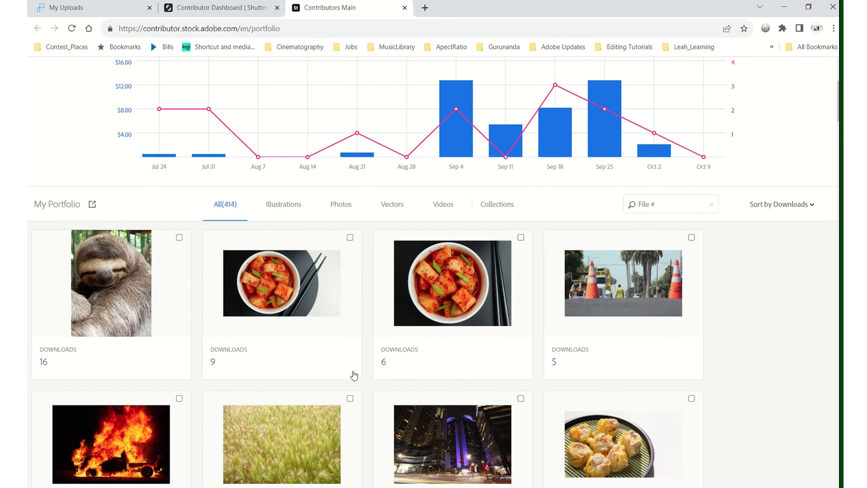
pyautogui.scroll(-3, 353, 374)
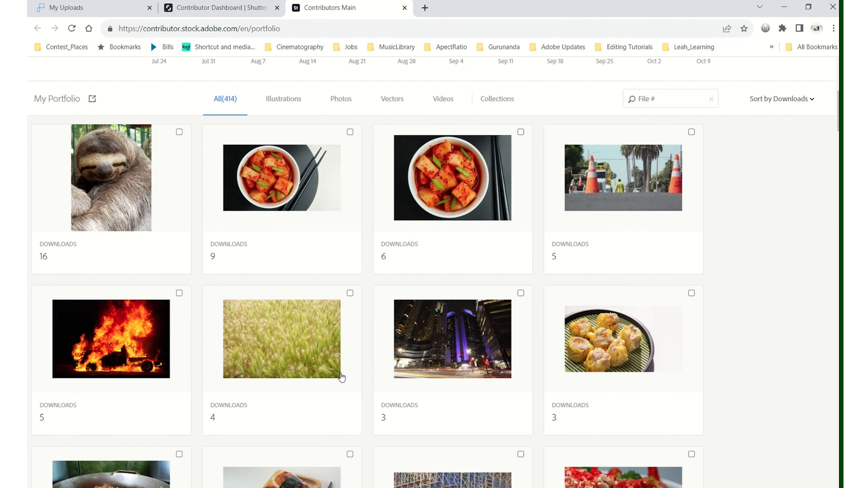
pyautogui.scroll(-1, 344, 377)
pyautogui.scroll(-3, 344, 378)
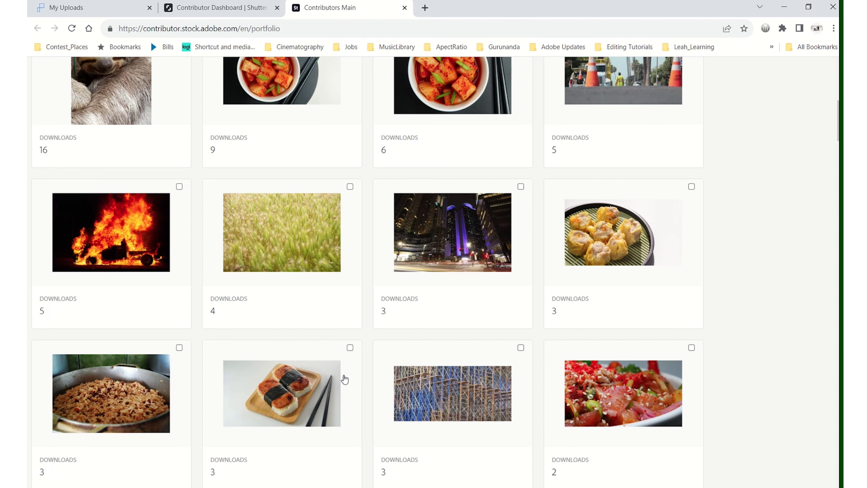
pyautogui.scroll(5, 403, 350)
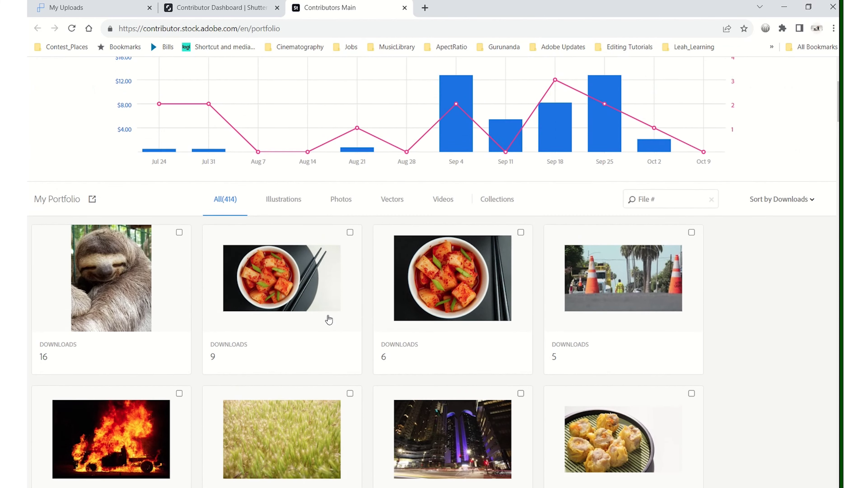
pyautogui.scroll(-5, 464, 240)
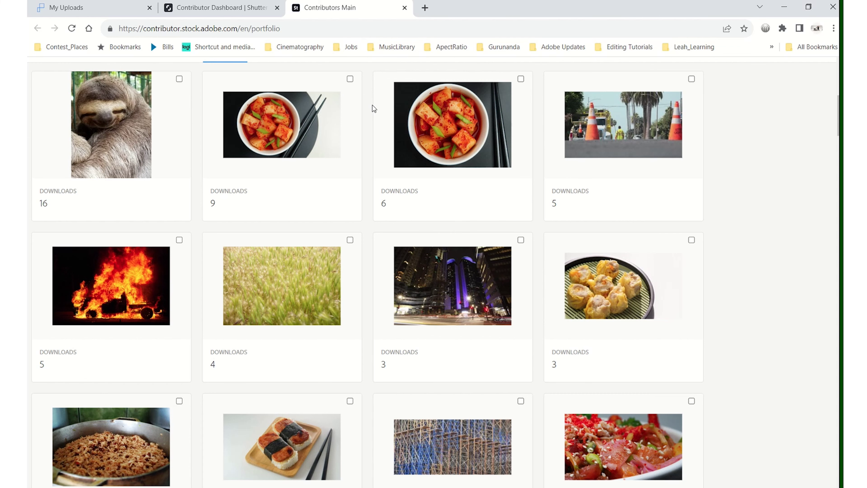
pyautogui.scroll(-1, 653, 261)
pyautogui.scroll(-6, 653, 261)
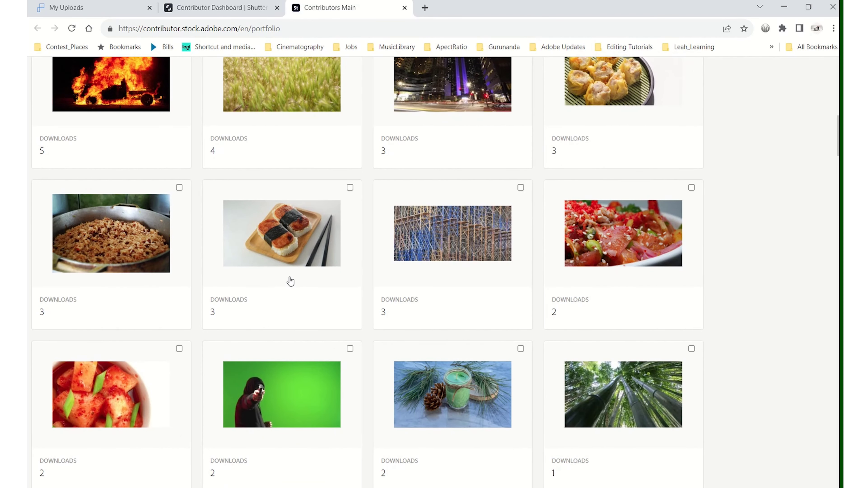
pyautogui.scroll(-7, 290, 281)
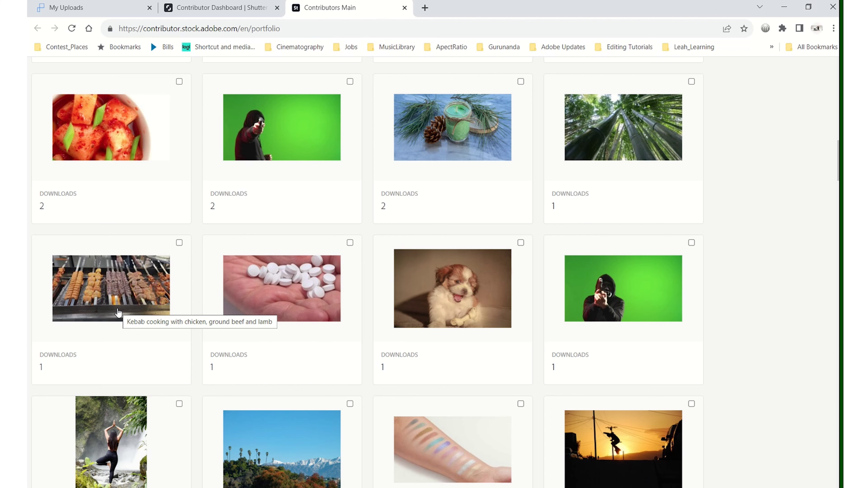
pyautogui.scroll(-6, 262, 242)
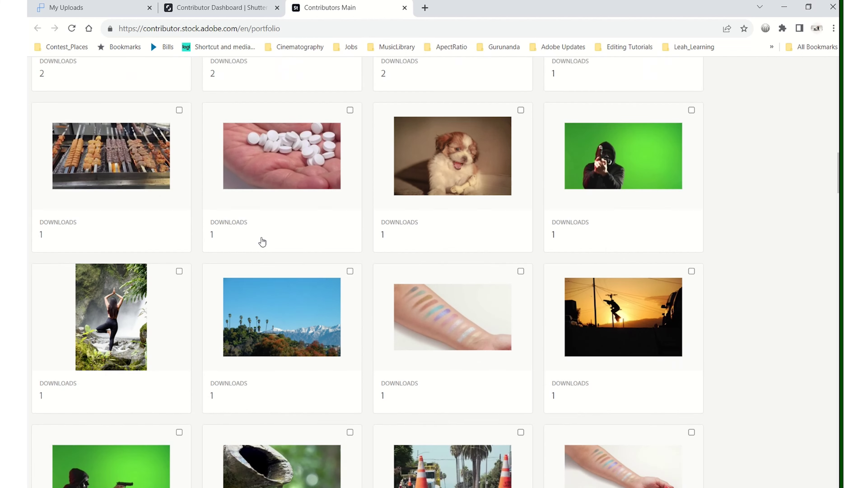
pyautogui.scroll(-4, 267, 241)
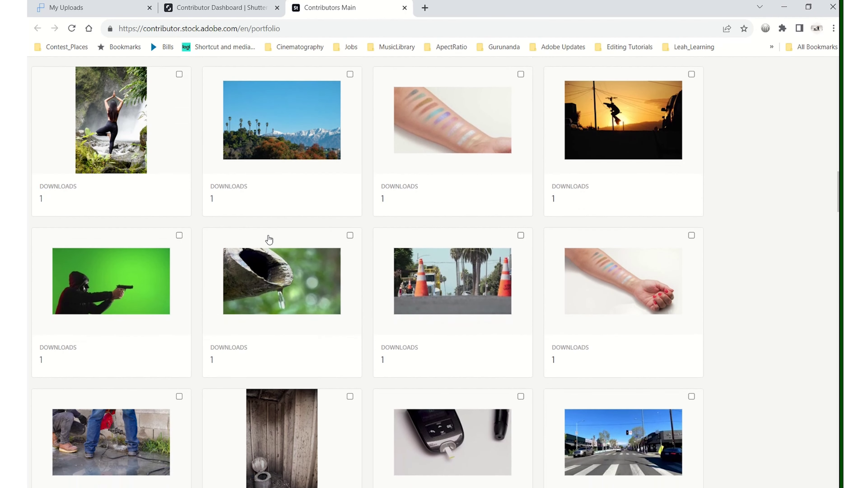
pyautogui.scroll(4, 201, 246)
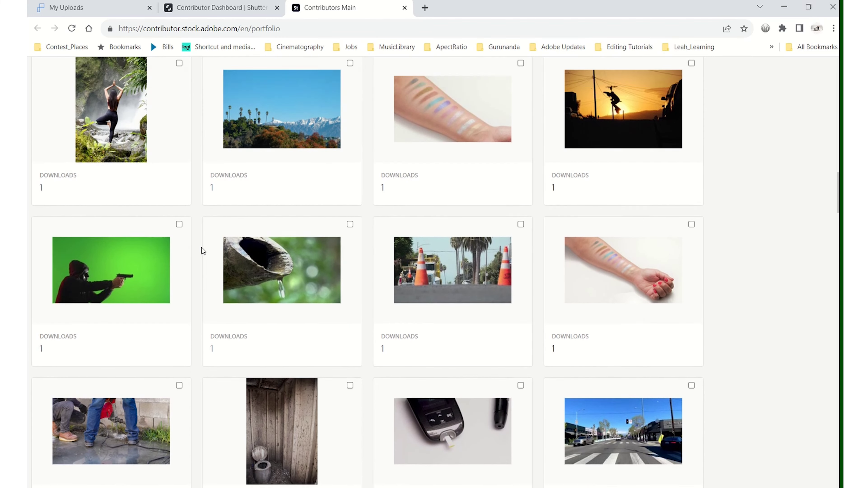
pyautogui.scroll(-4, 201, 247)
pyautogui.scroll(8, 341, 295)
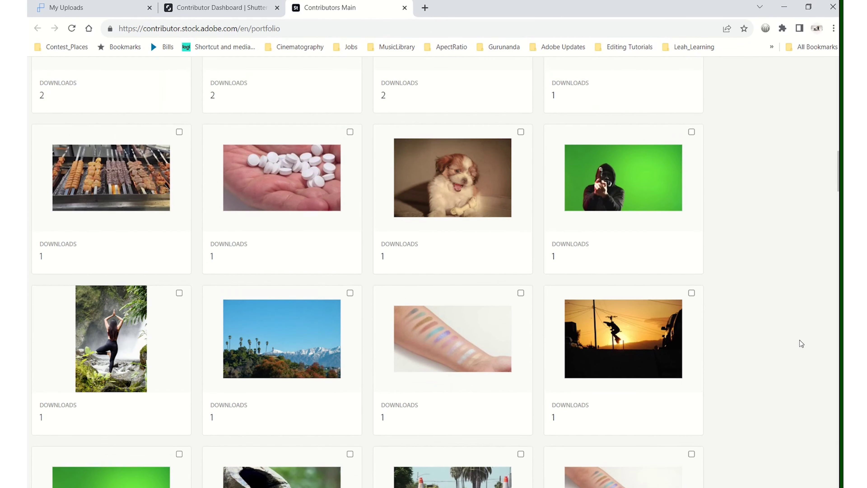
pyautogui.scroll(-17, 577, 354)
pyautogui.scroll(-5, 580, 359)
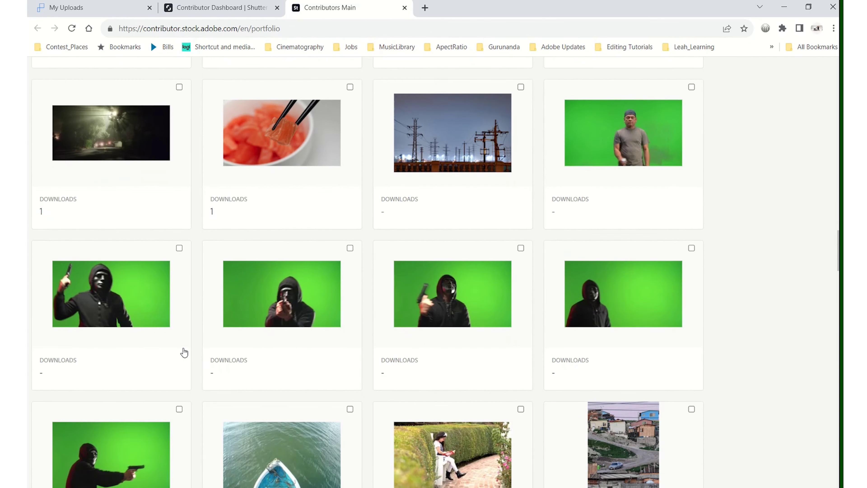
pyautogui.scroll(-5, 191, 350)
pyautogui.scroll(-5, 573, 391)
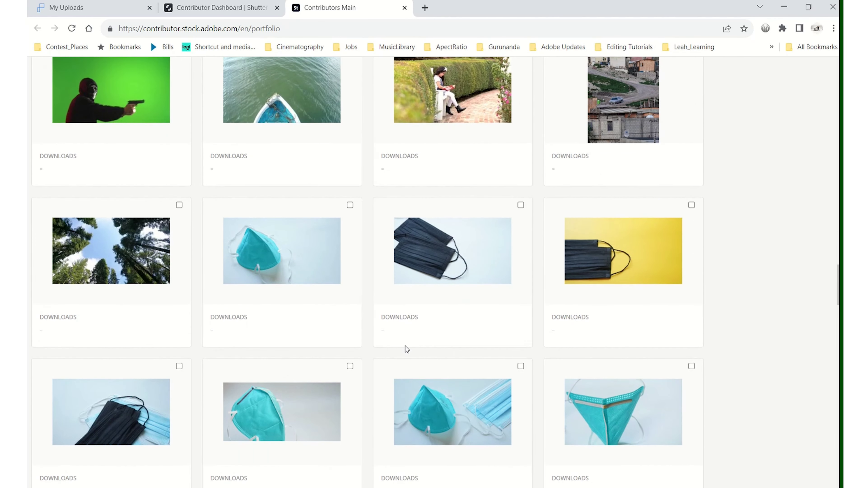
pyautogui.scroll(8, 368, 300)
pyautogui.scroll(6, 583, 246)
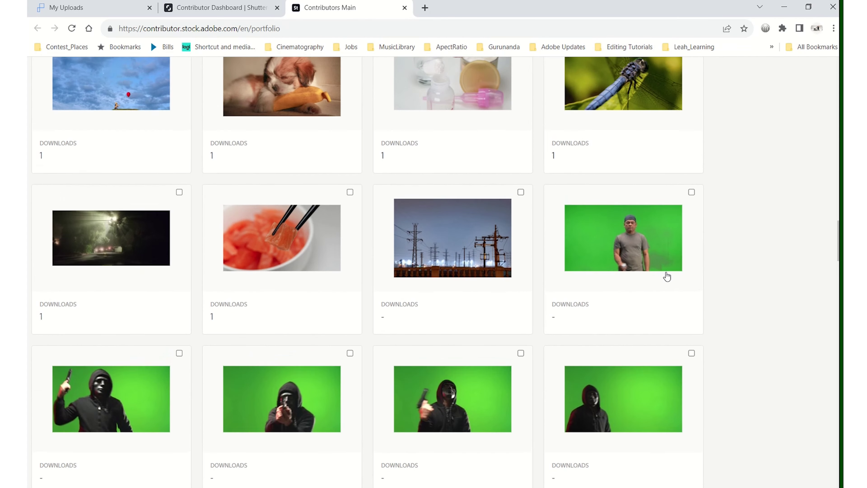
pyautogui.scroll(3, 666, 274)
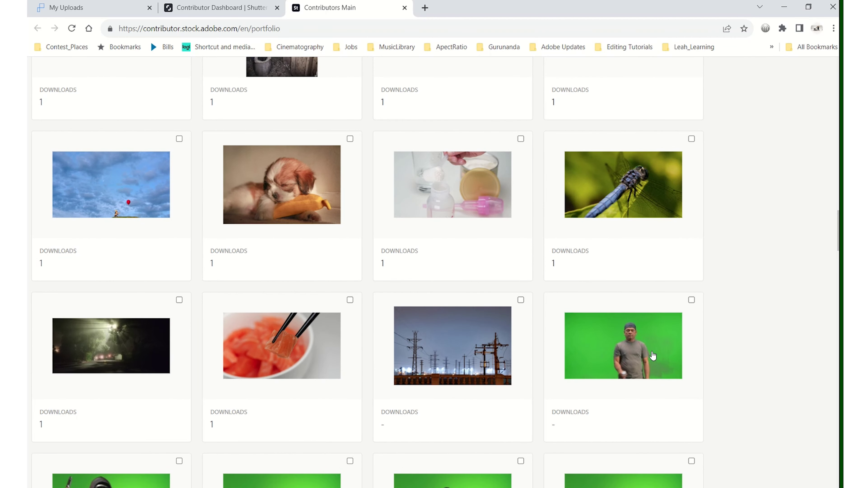
pyautogui.scroll(12, 652, 351)
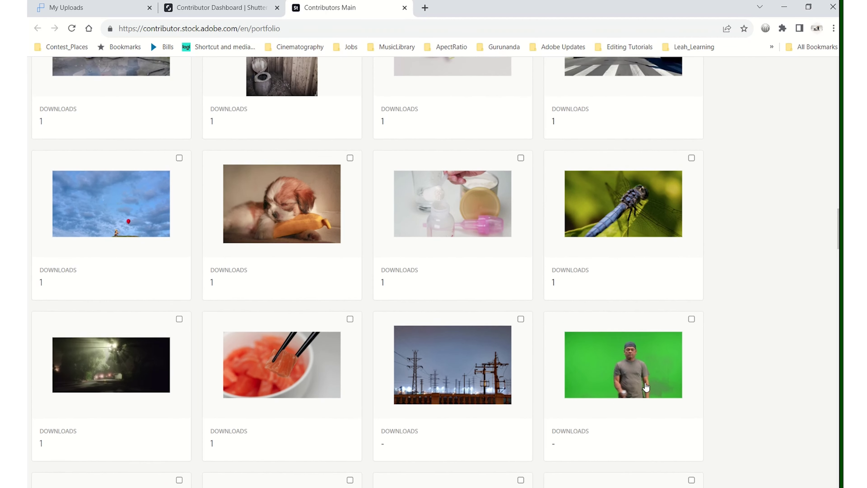
pyautogui.scroll(8, 267, 368)
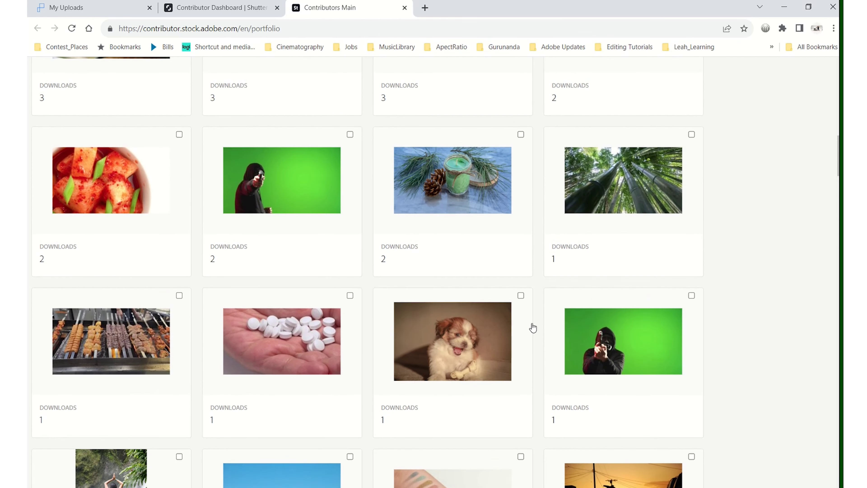
pyautogui.scroll(5, 532, 327)
pyautogui.scroll(-5, 532, 327)
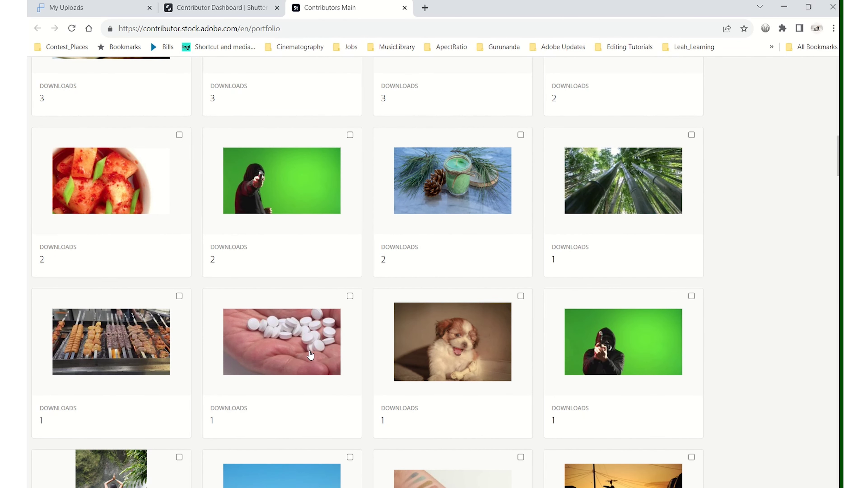
pyautogui.scroll(-1, 283, 352)
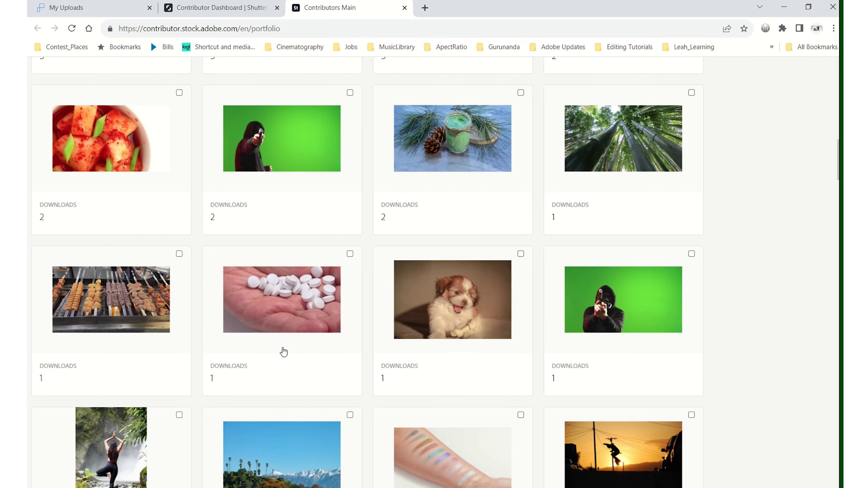
pyautogui.scroll(-9, 283, 352)
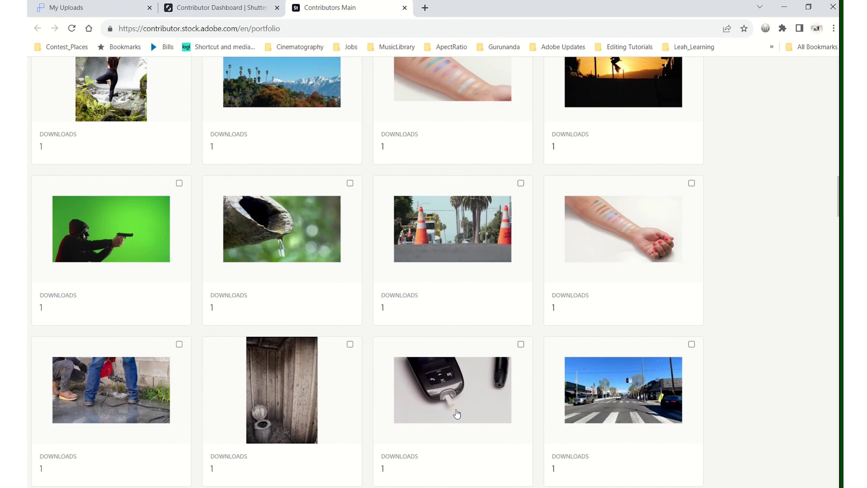
pyautogui.scroll(-4, 457, 413)
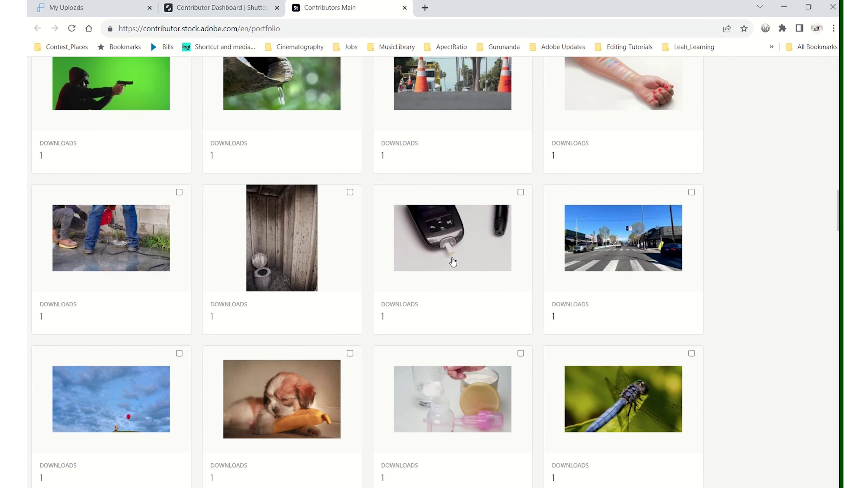
pyautogui.scroll(1, 453, 262)
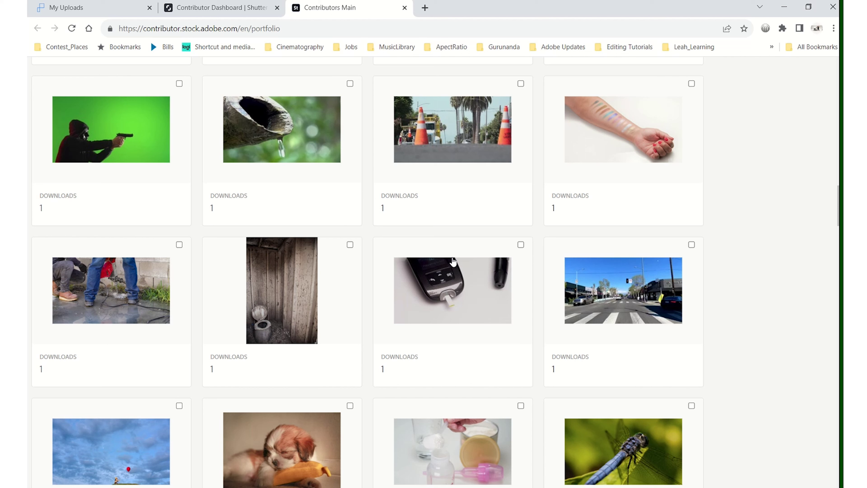
pyautogui.scroll(1, 324, 341)
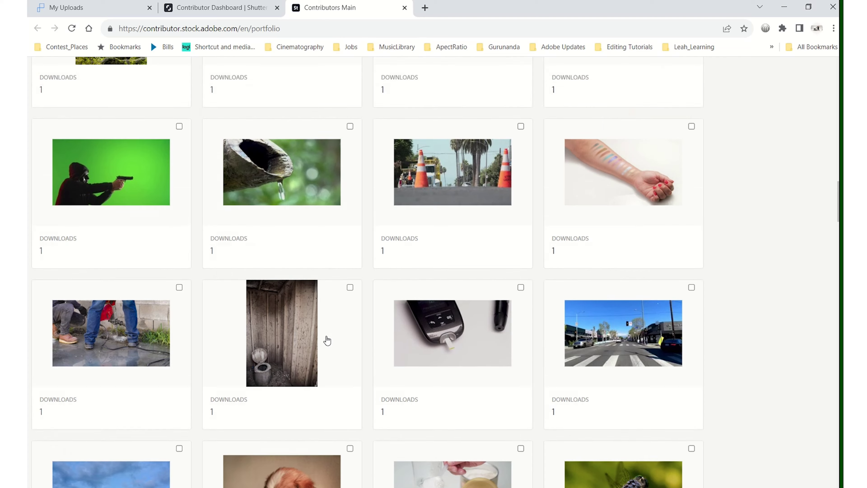
pyautogui.scroll(8, 327, 340)
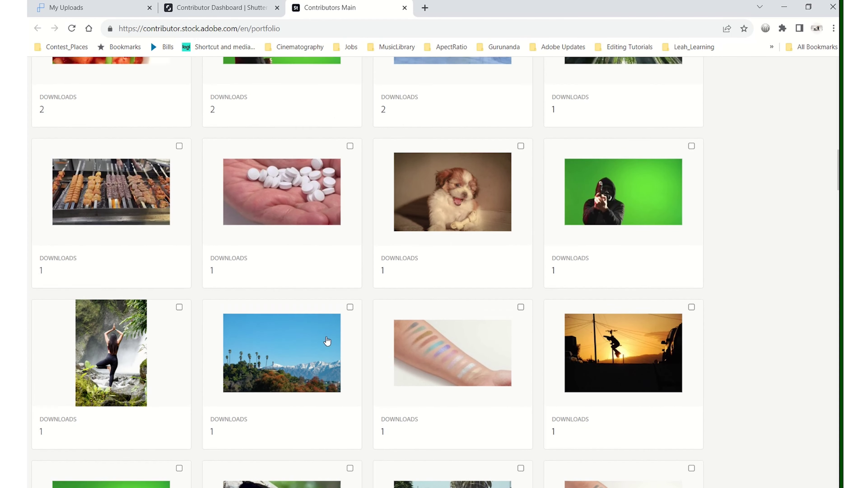
pyautogui.scroll(4, 327, 340)
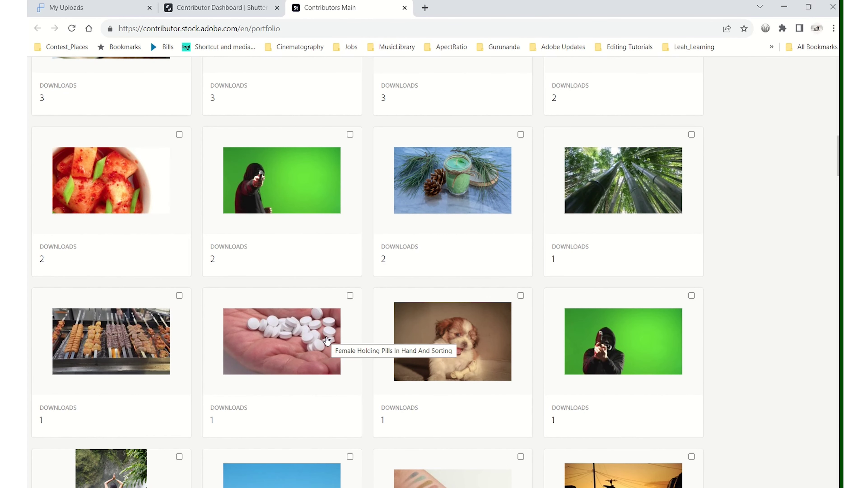
pyautogui.scroll(8, 327, 341)
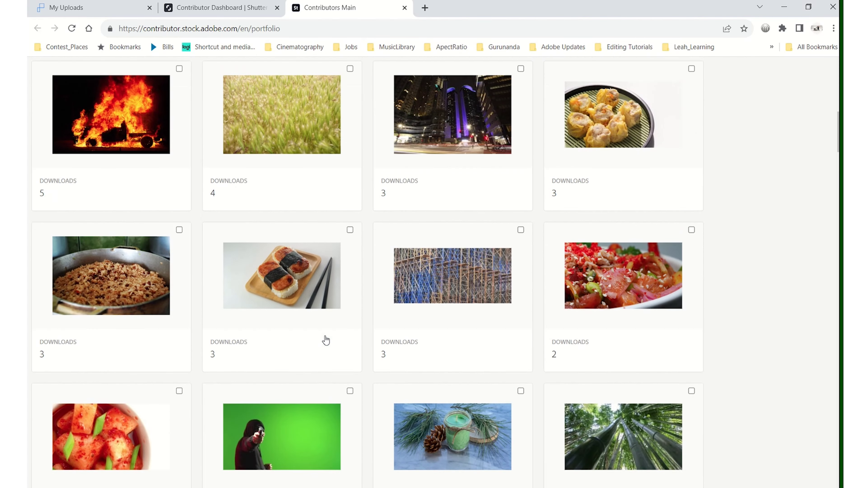
pyautogui.scroll(3, 326, 339)
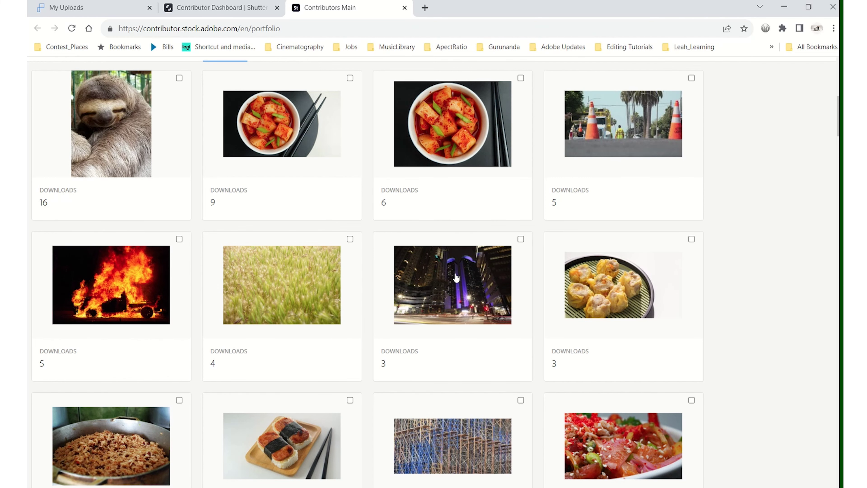
pyautogui.scroll(5, 455, 278)
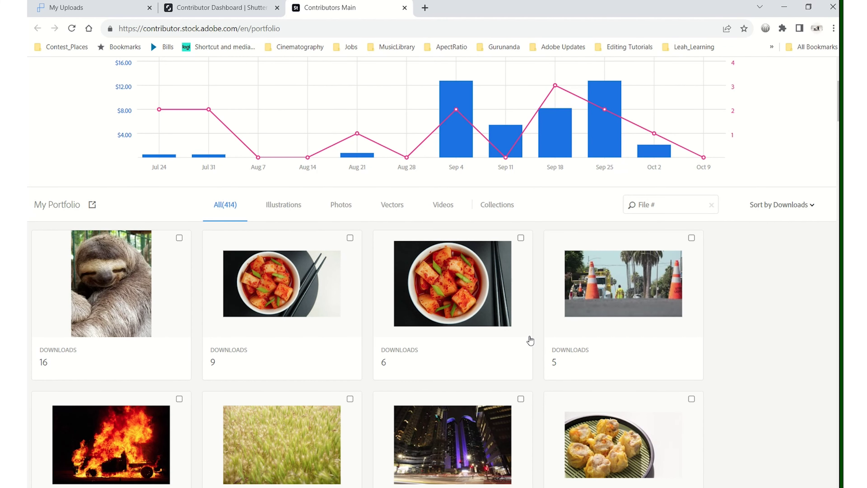
pyautogui.scroll(-3, 113, 231)
pyautogui.scroll(-1, 114, 231)
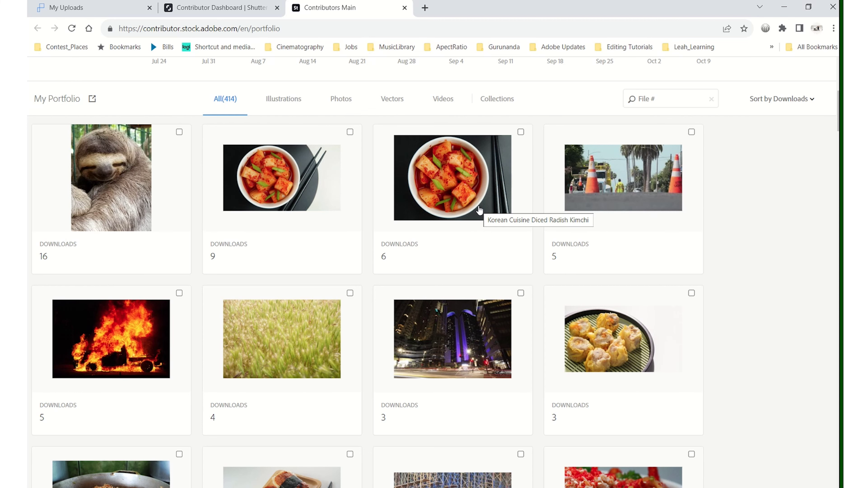
pyautogui.scroll(-3, 553, 335)
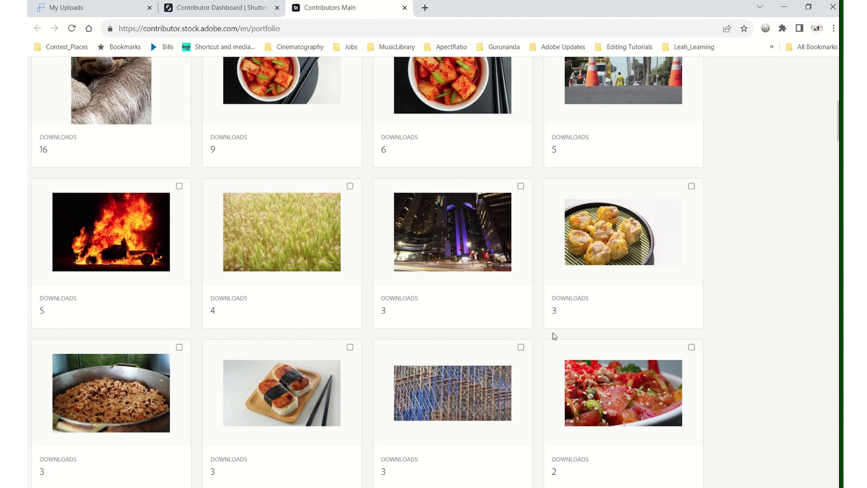
pyautogui.scroll(-3, 550, 376)
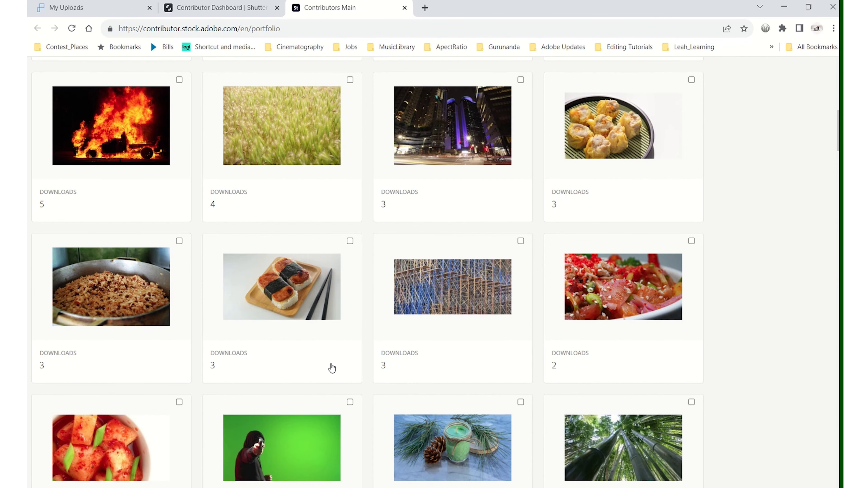
pyautogui.scroll(-6, 332, 368)
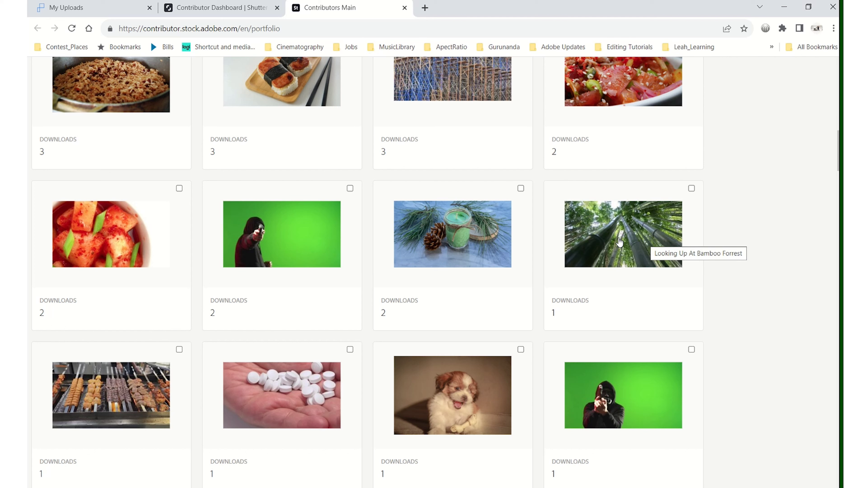
pyautogui.scroll(-9, 620, 242)
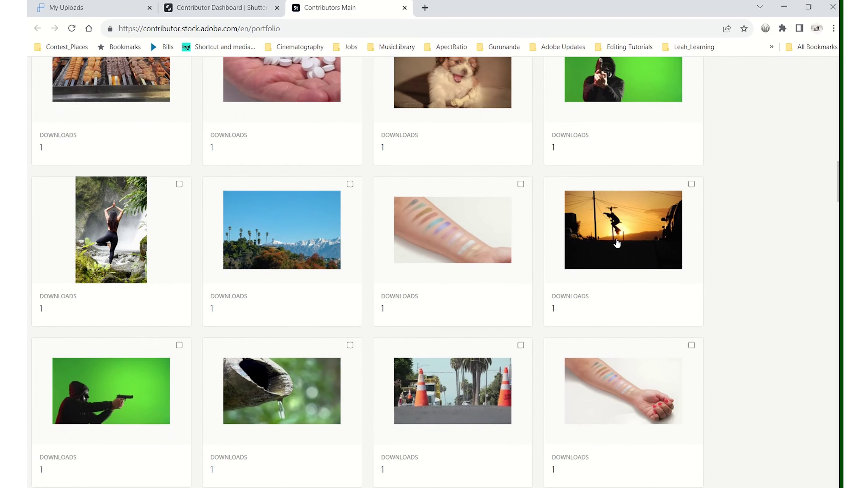
pyautogui.scroll(-4, 617, 242)
pyautogui.scroll(20, 400, 290)
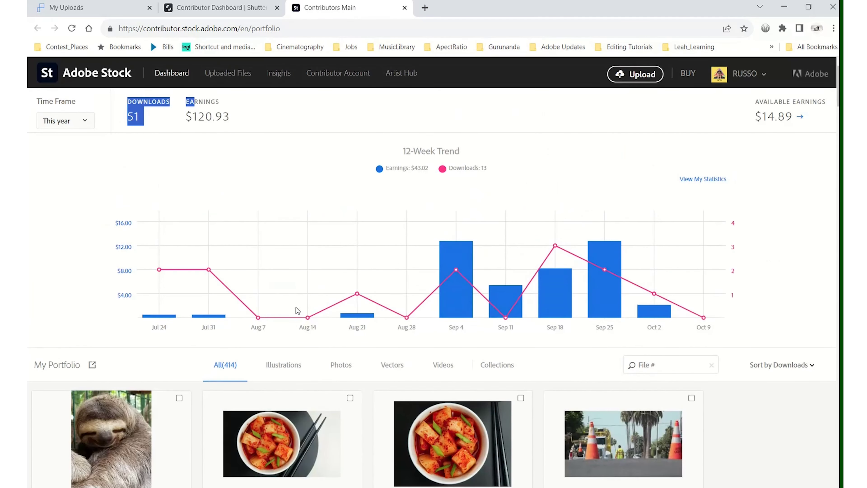
pyautogui.click(282, 119)
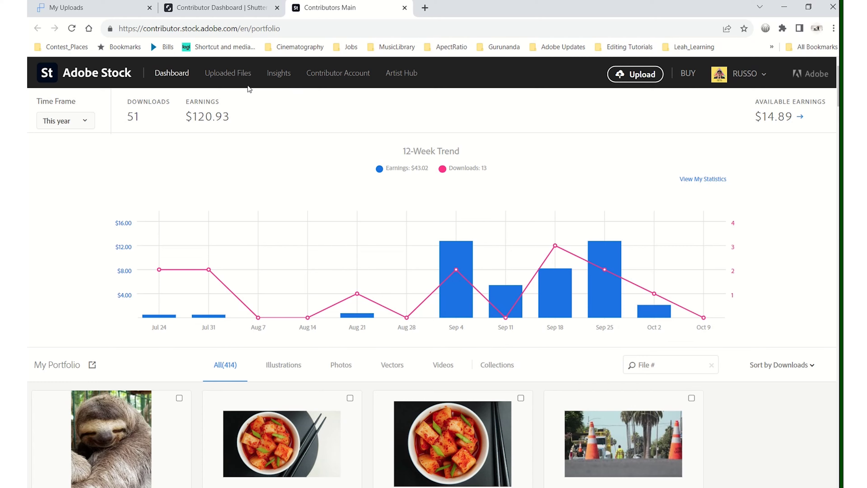
# - Browse the 30 new files under Uploaded Files, then switch to the Not accepted list
pyautogui.click(226, 73)
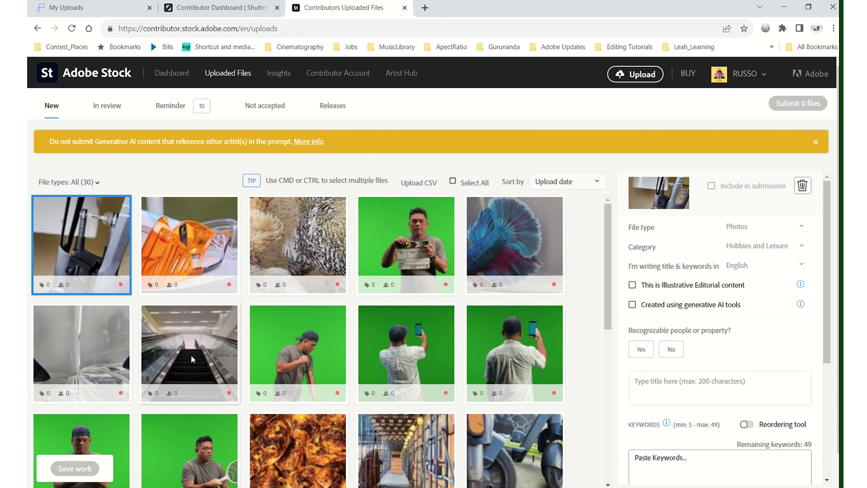
pyautogui.scroll(-5, 191, 356)
pyautogui.scroll(-5, 192, 356)
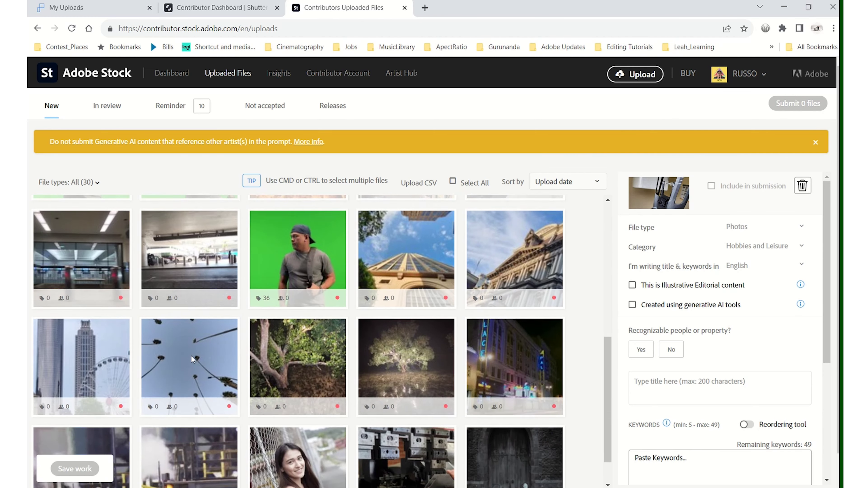
pyautogui.scroll(10, 189, 355)
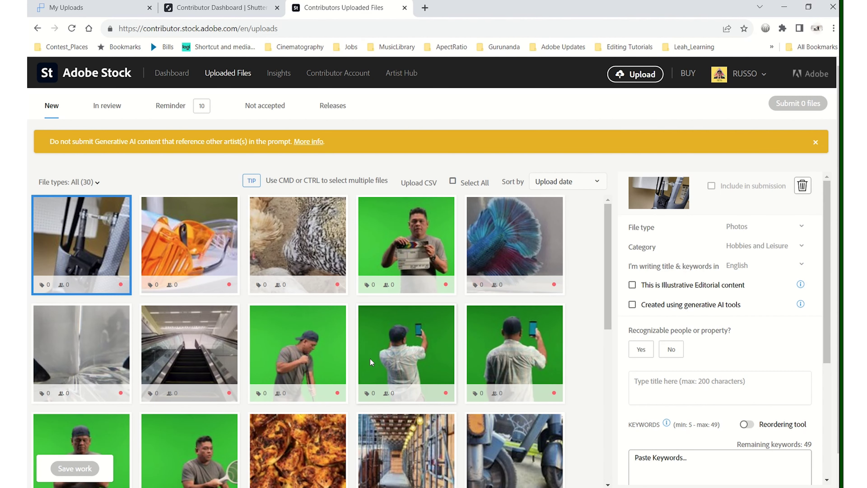
pyautogui.scroll(-3, 370, 359)
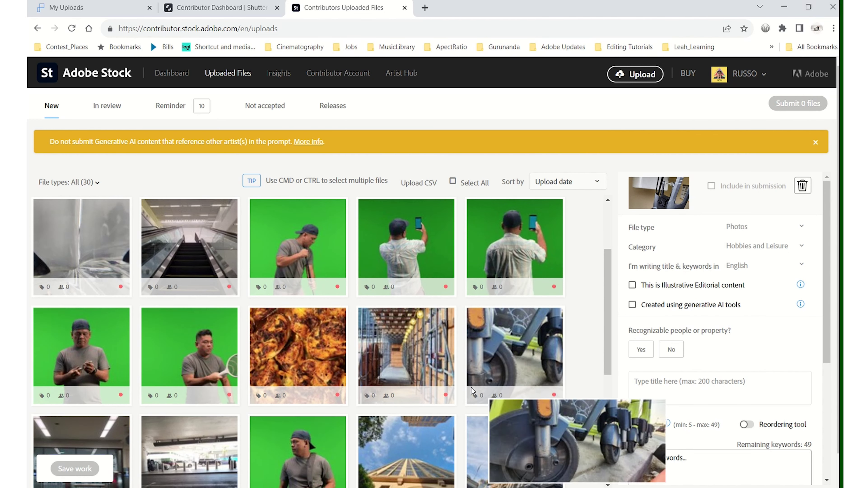
pyautogui.scroll(-3, 28, 395)
pyautogui.scroll(5, 218, 407)
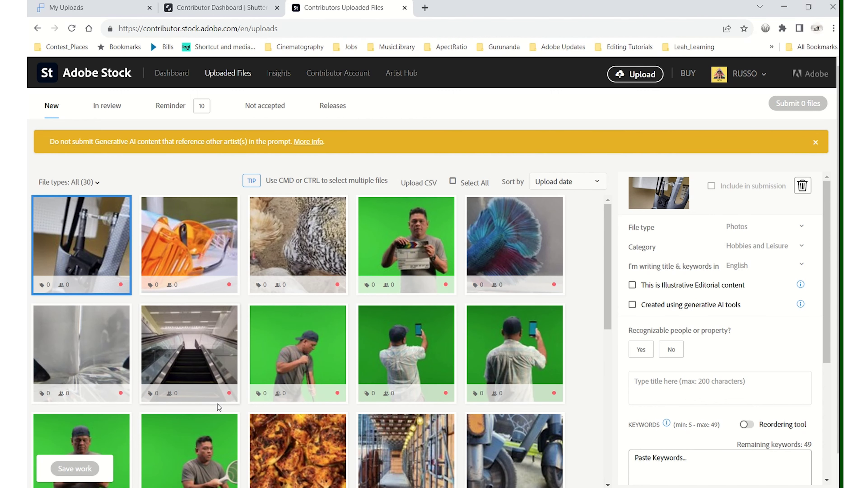
pyautogui.click(256, 106)
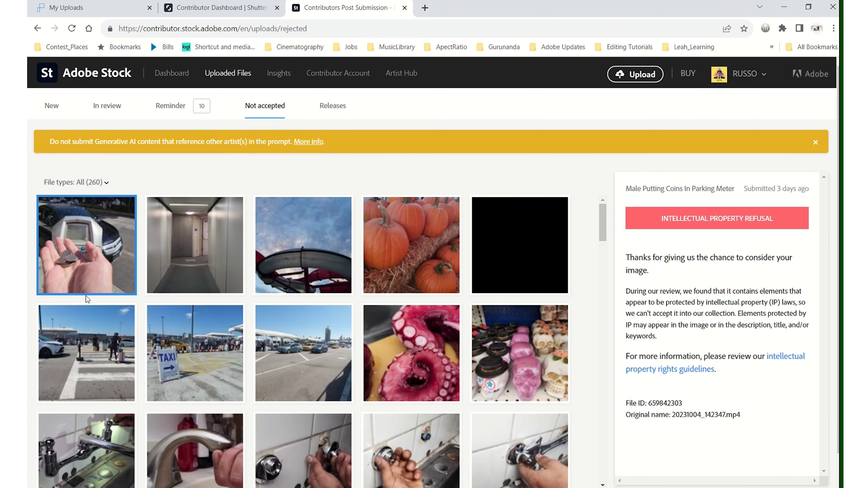
# - Select the airport taxi-stop video, rejected for aesthetic or commercial appeal, and scroll the 260 rejected files
pyautogui.scroll(-1, 268, 329)
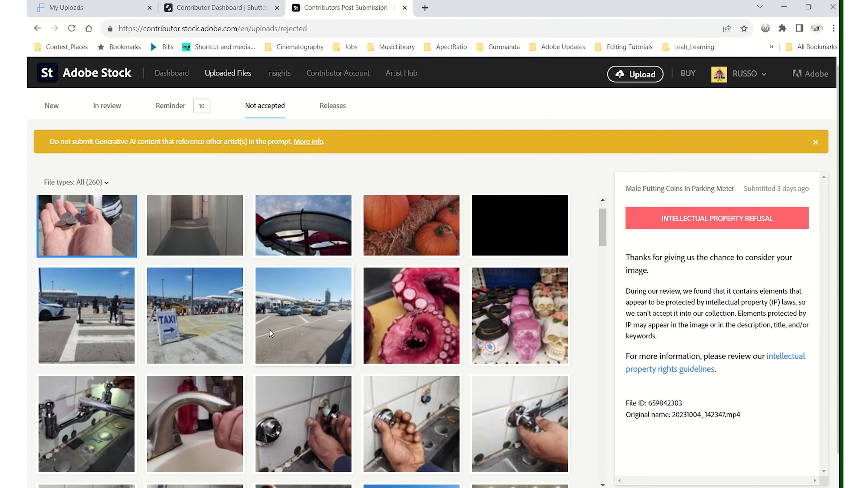
pyautogui.scroll(-1, 269, 329)
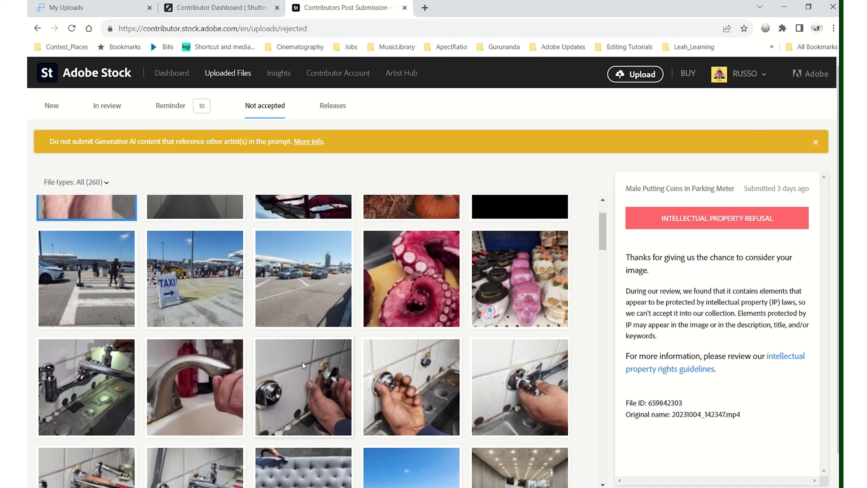
pyautogui.scroll(1, 303, 361)
pyautogui.press('Down')
pyautogui.press('Right')
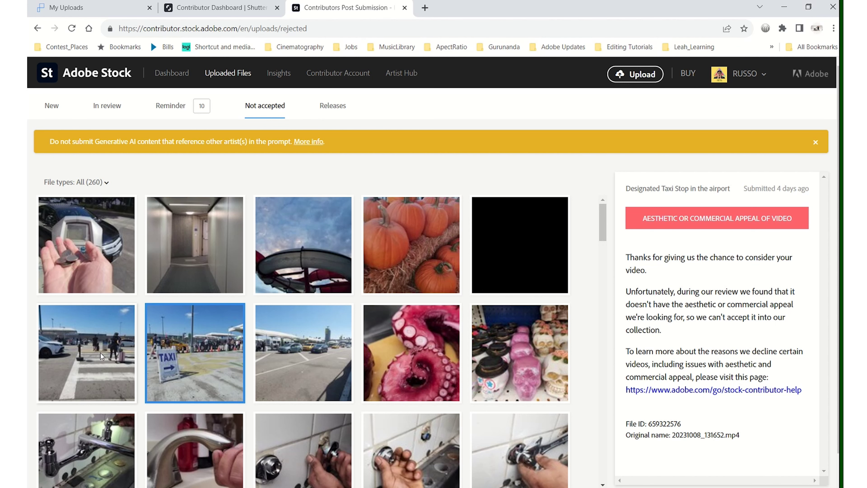
pyautogui.scroll(-4, 102, 351)
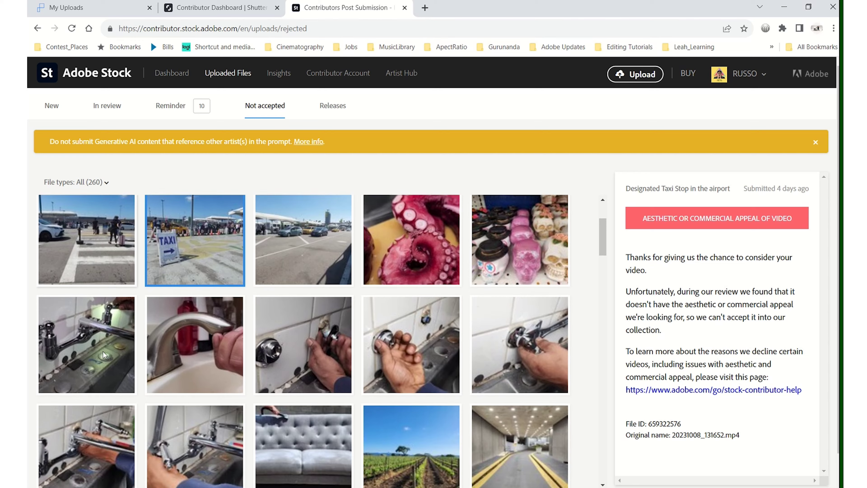
pyautogui.scroll(-20, 383, 372)
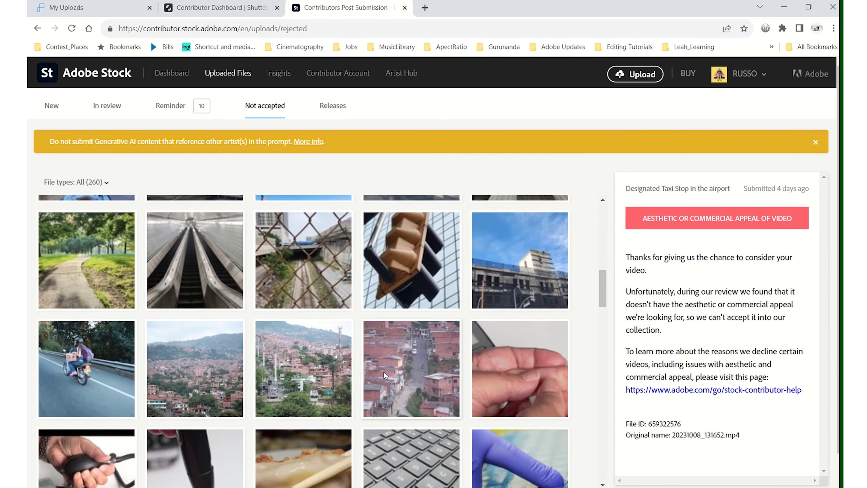
pyautogui.scroll(-7, 383, 371)
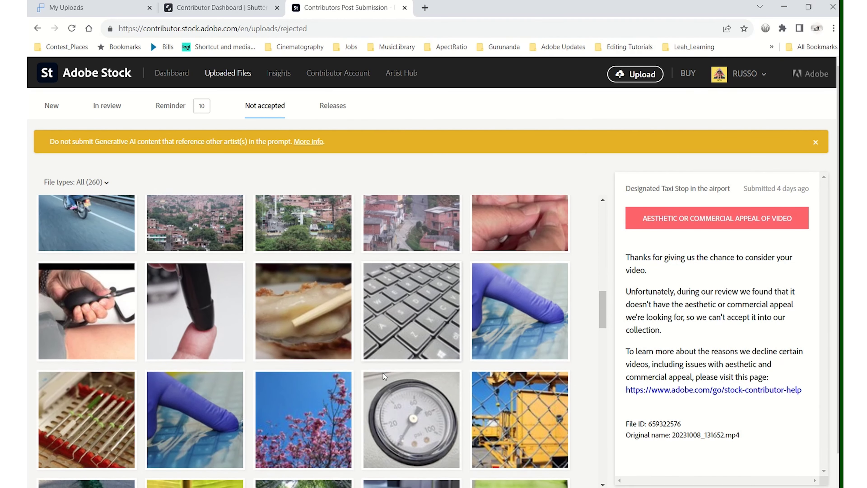
pyautogui.scroll(-3, 381, 373)
pyautogui.scroll(20, 383, 372)
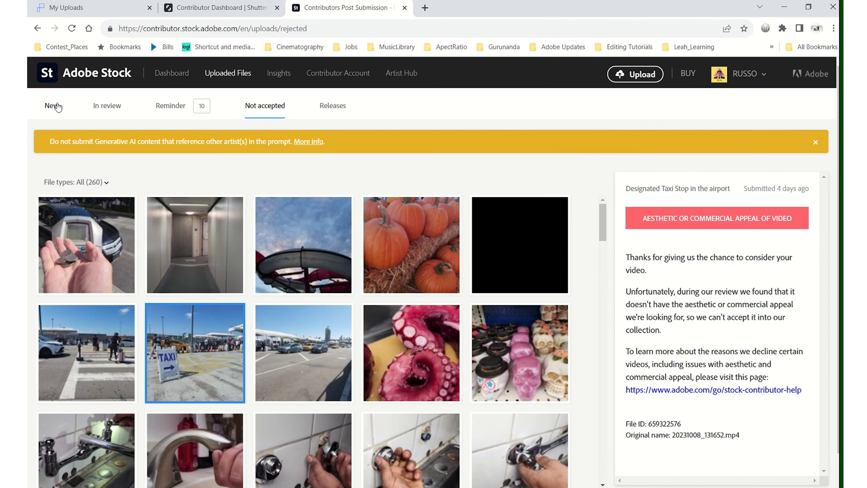
pyautogui.click(53, 106)
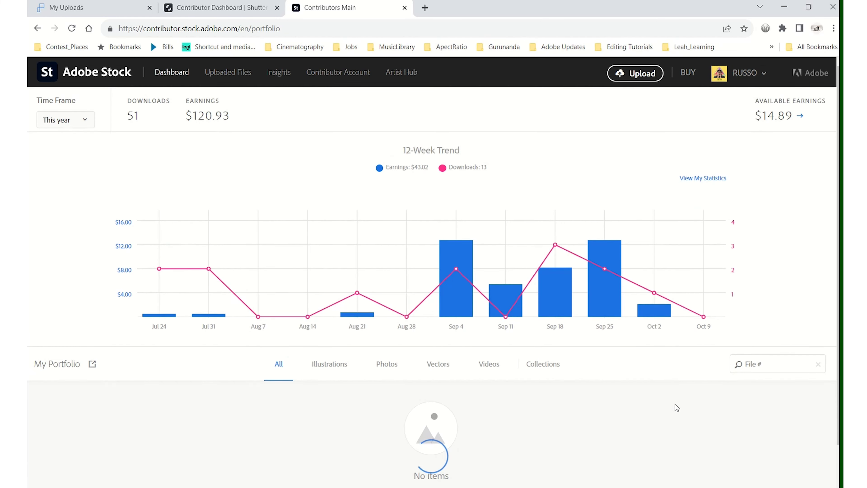
pyautogui.scroll(-2, 676, 407)
pyautogui.scroll(-5, 486, 455)
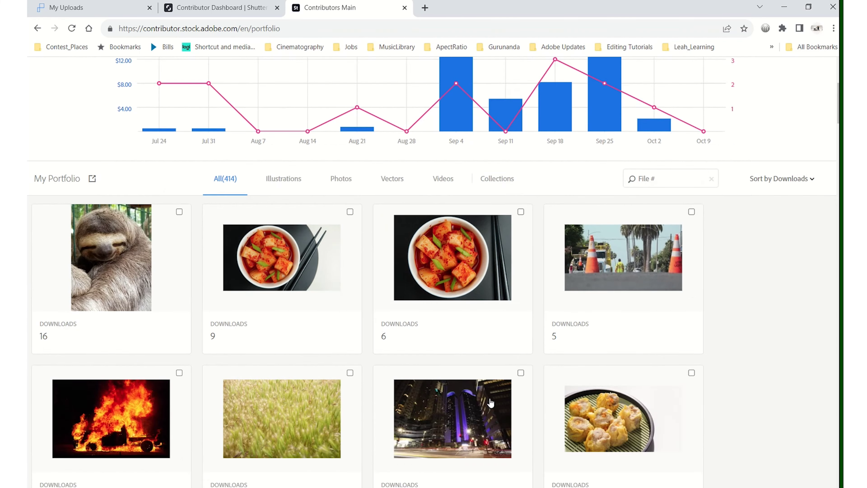
pyautogui.scroll(3, 778, 199)
pyautogui.click(789, 180)
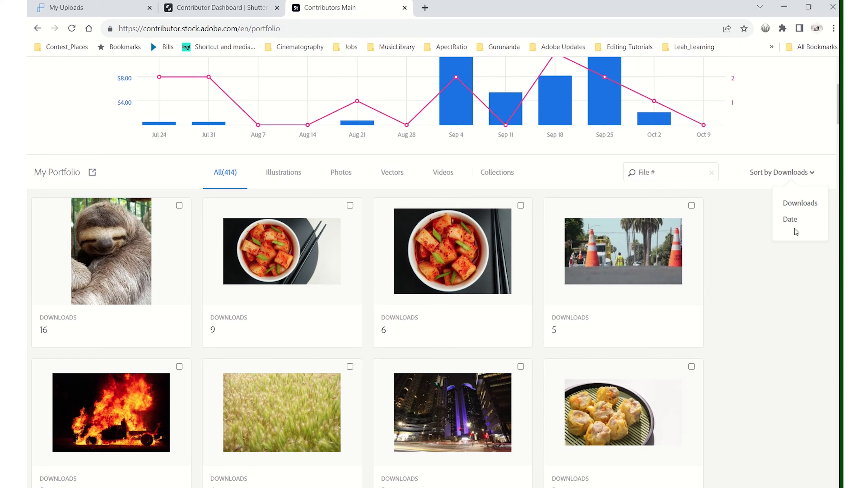
pyautogui.click(791, 219)
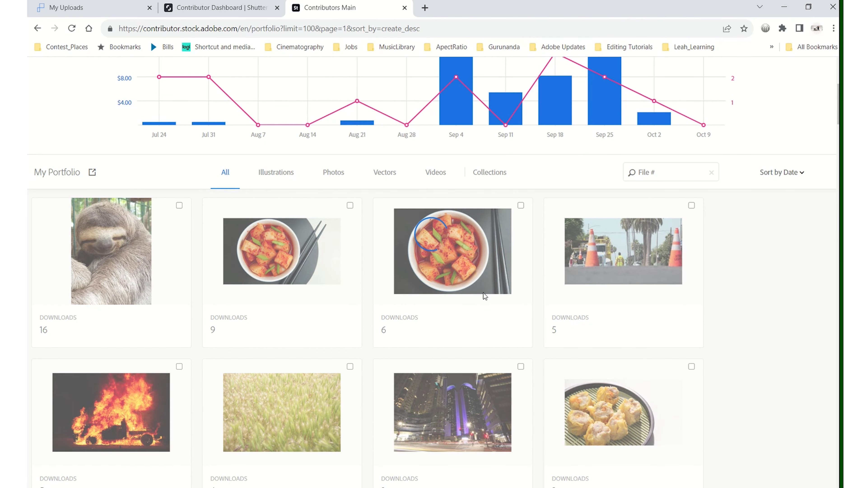
pyautogui.scroll(-5, 425, 302)
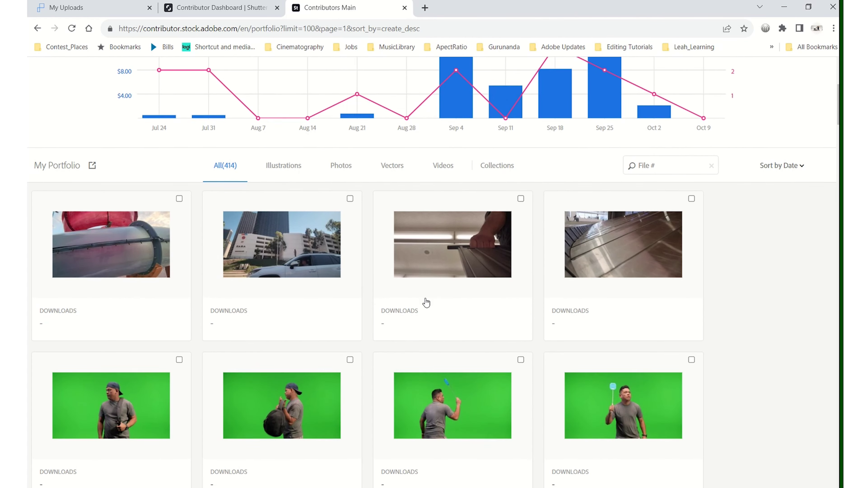
pyautogui.scroll(-4, 358, 287)
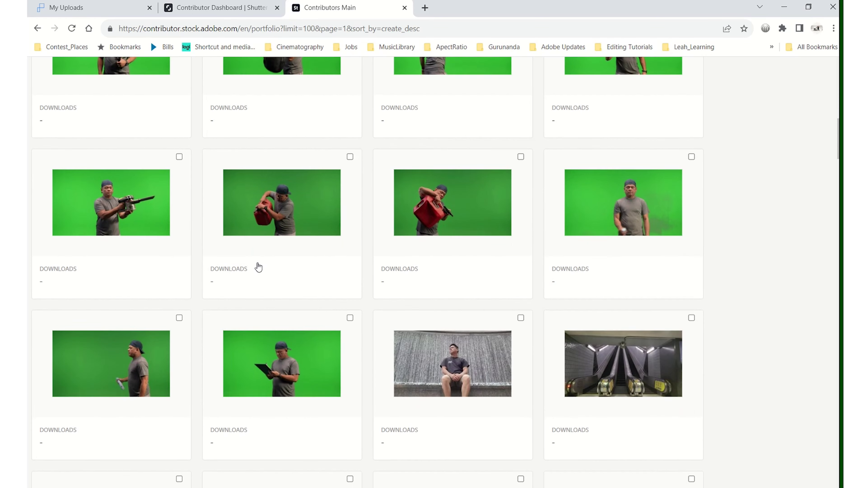
pyautogui.scroll(-4, 290, 319)
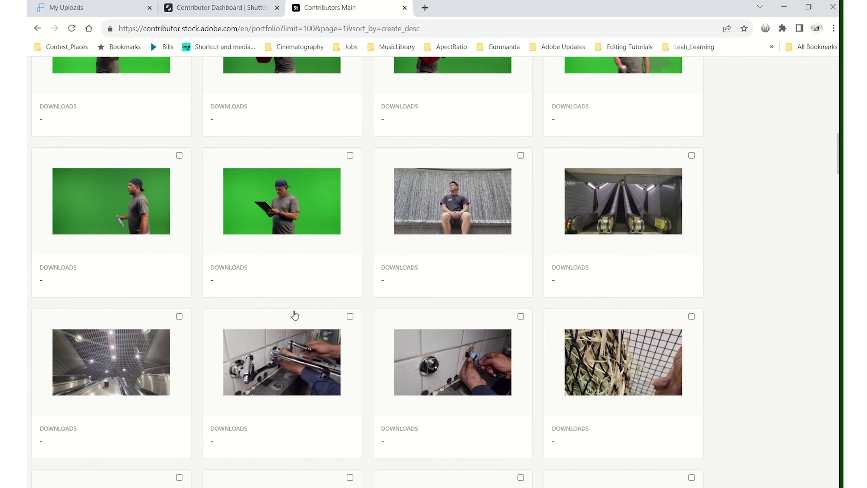
pyautogui.scroll(4, 295, 315)
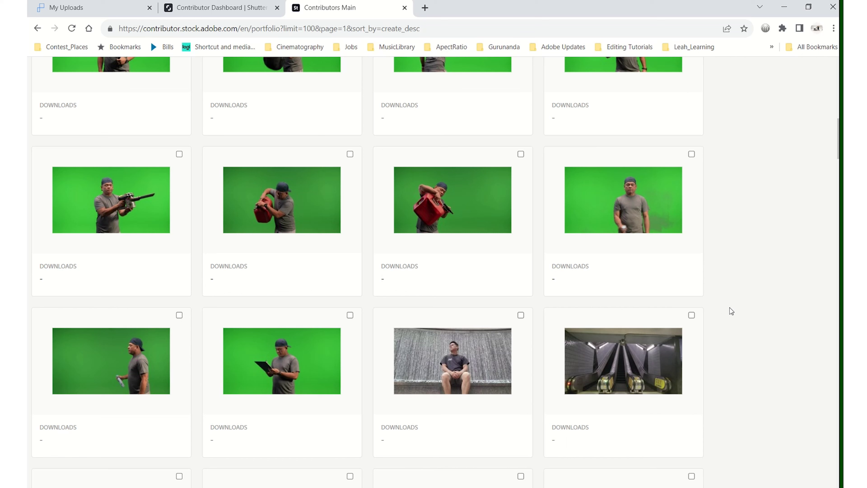
pyautogui.scroll(-15, 730, 307)
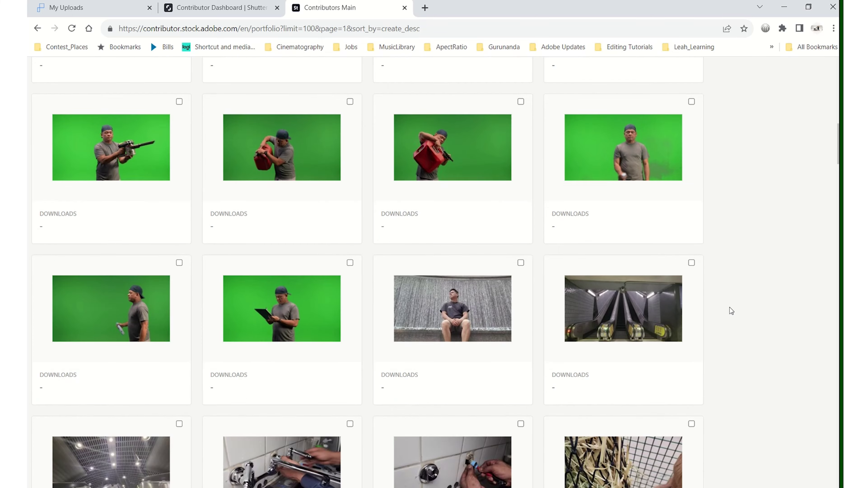
pyautogui.scroll(-8, 729, 307)
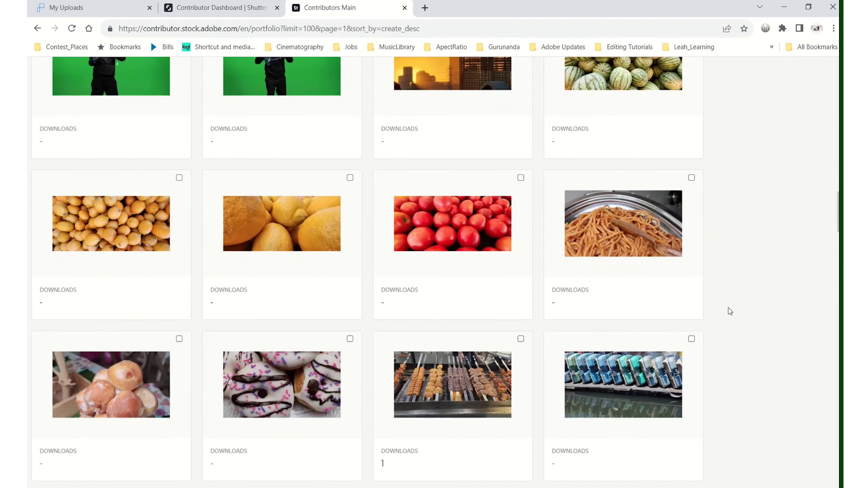
pyautogui.scroll(20, 706, 317)
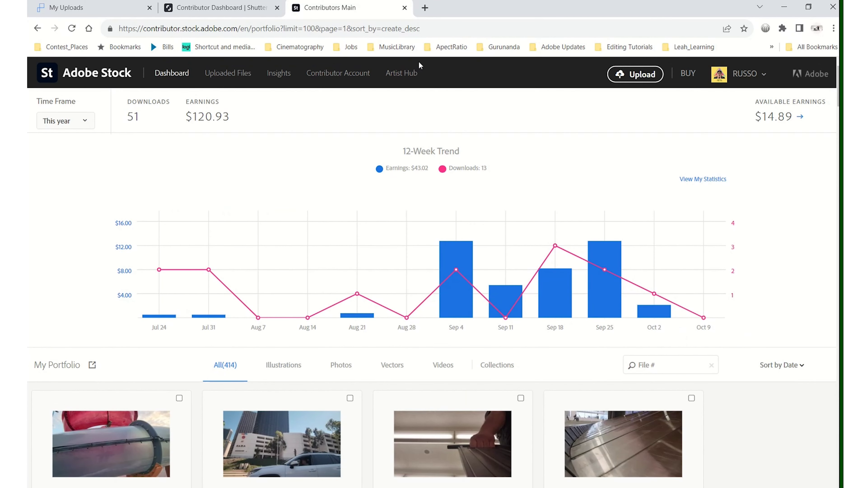
pyautogui.click(278, 74)
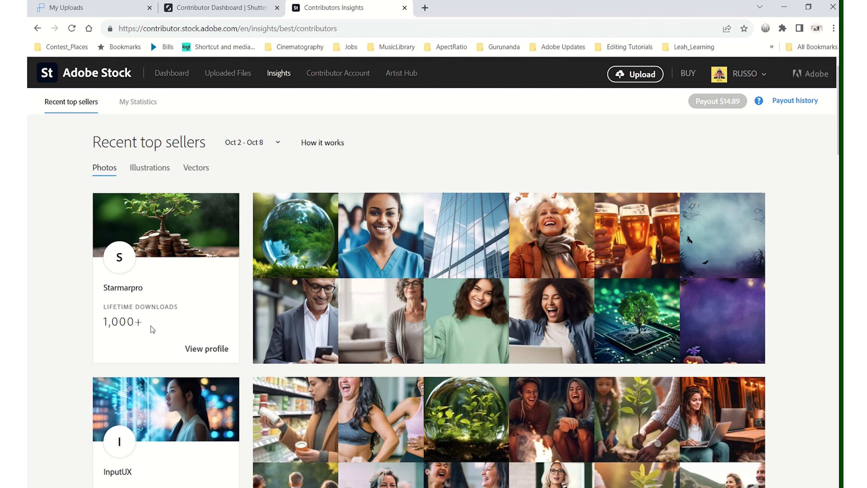
# - Browse the Oct 2 – Oct 8 top sellers and view the smiling businessman photo's details
pyautogui.scroll(-10, 151, 325)
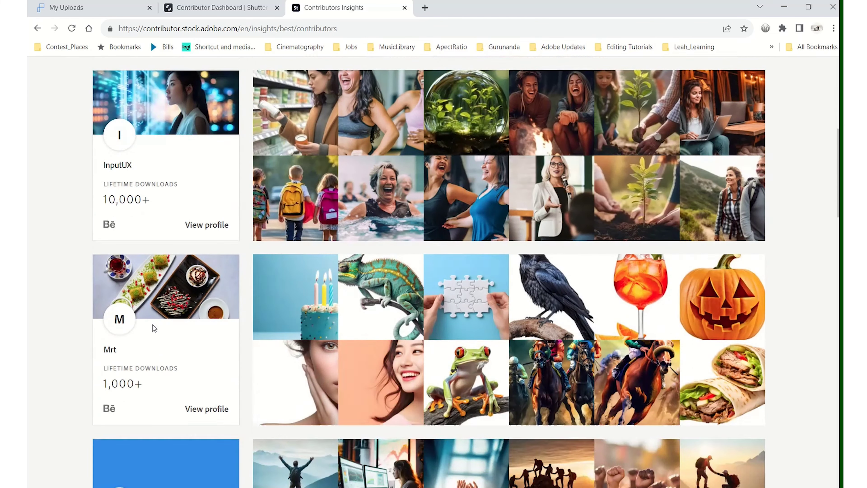
pyautogui.scroll(-7, 152, 324)
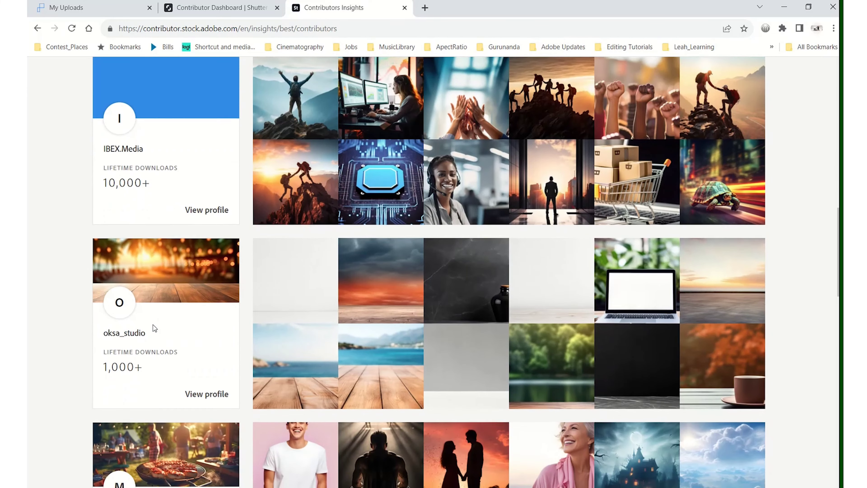
pyautogui.scroll(18, 154, 328)
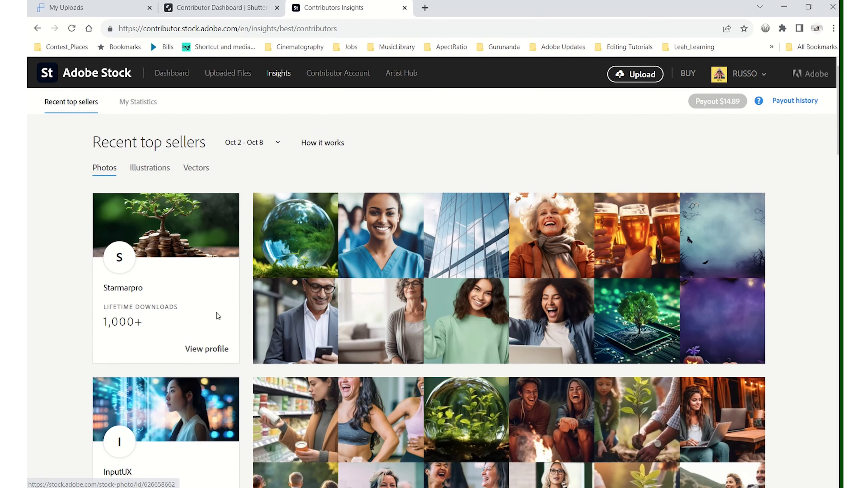
pyautogui.click(314, 319)
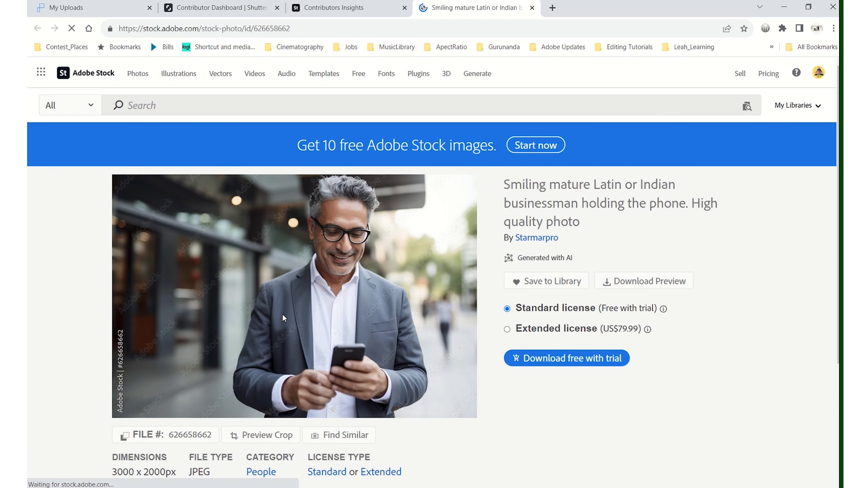
pyautogui.scroll(-10, 282, 309)
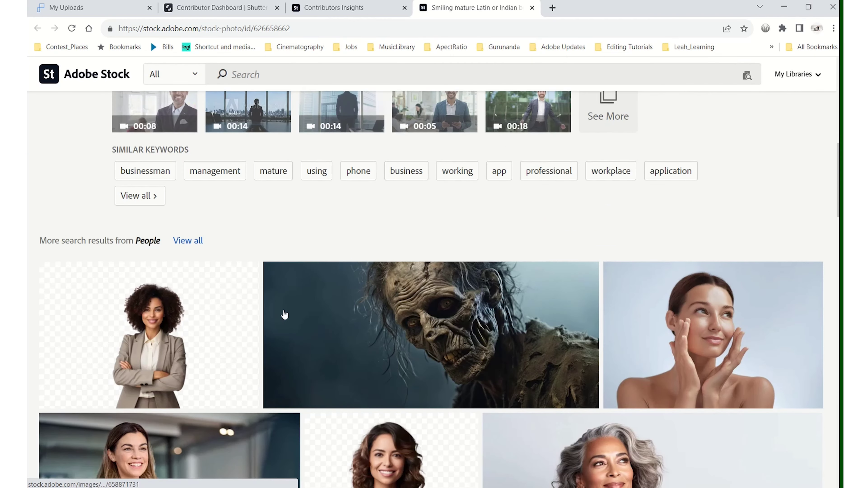
pyautogui.scroll(4, 284, 314)
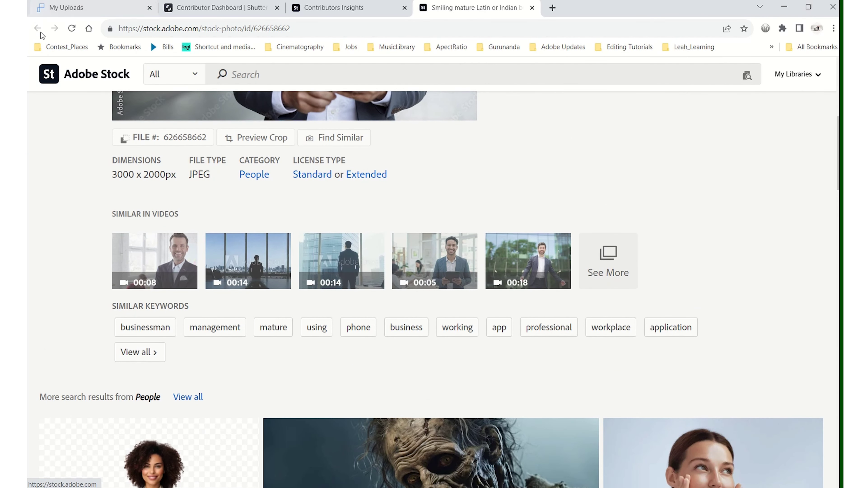
pyautogui.click(532, 7)
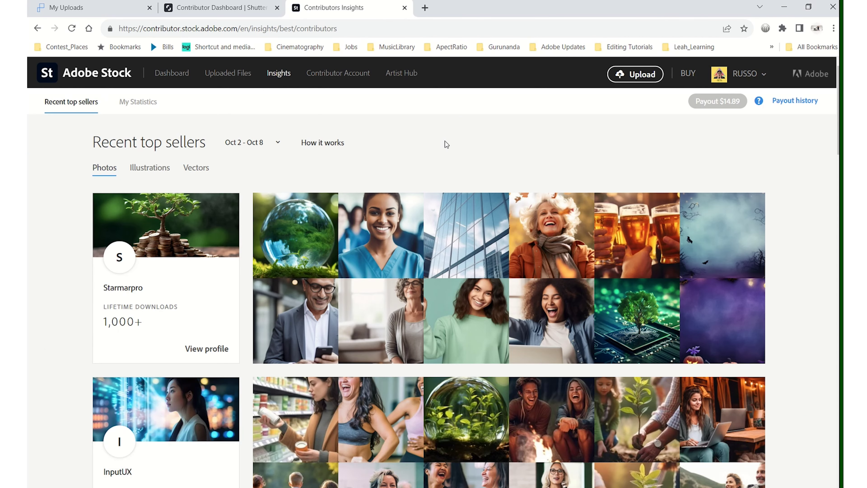
# - Look through the remaining top sellers, with lifetime downloads from 1,000+ to 10,000+
pyautogui.scroll(-3, 458, 339)
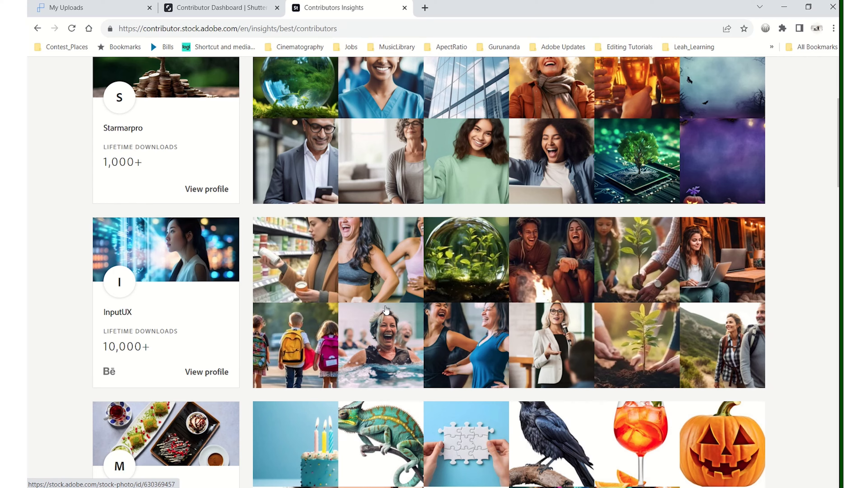
pyautogui.scroll(-1, 386, 310)
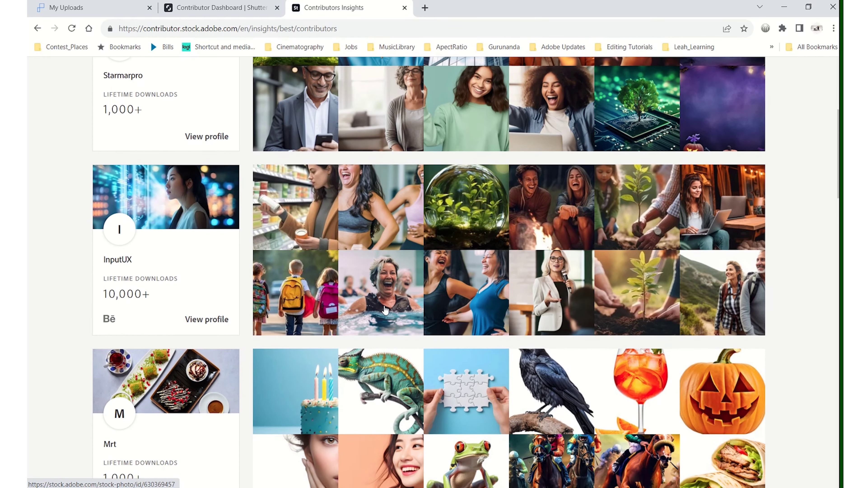
pyautogui.scroll(-3, 385, 310)
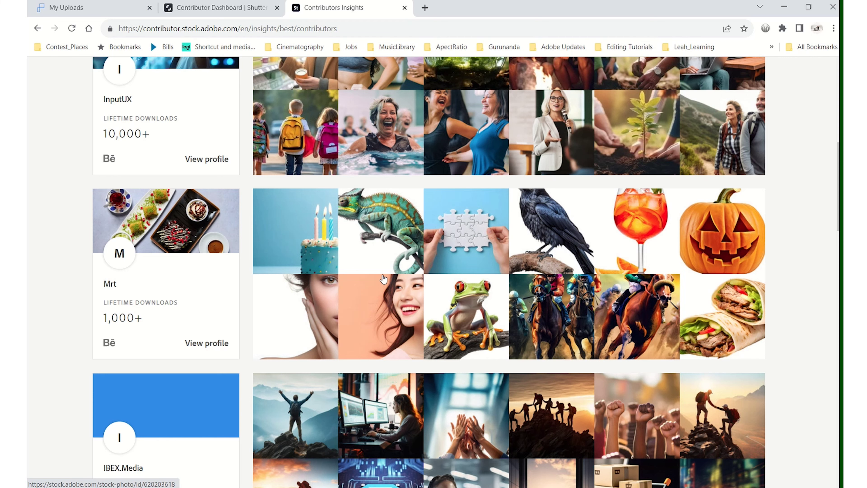
pyautogui.scroll(10, 375, 280)
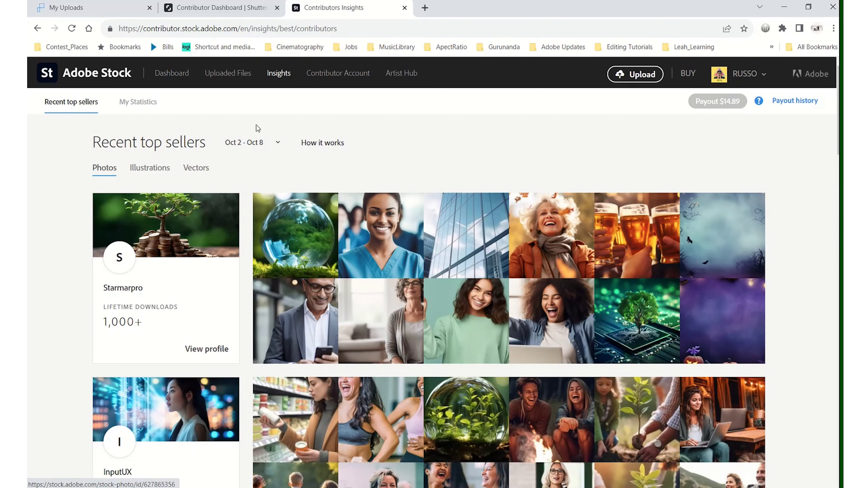
# - Review the newly uploaded files awaiting submission, then return to the Adobe Stock earnings dashboard
pyautogui.click(218, 78)
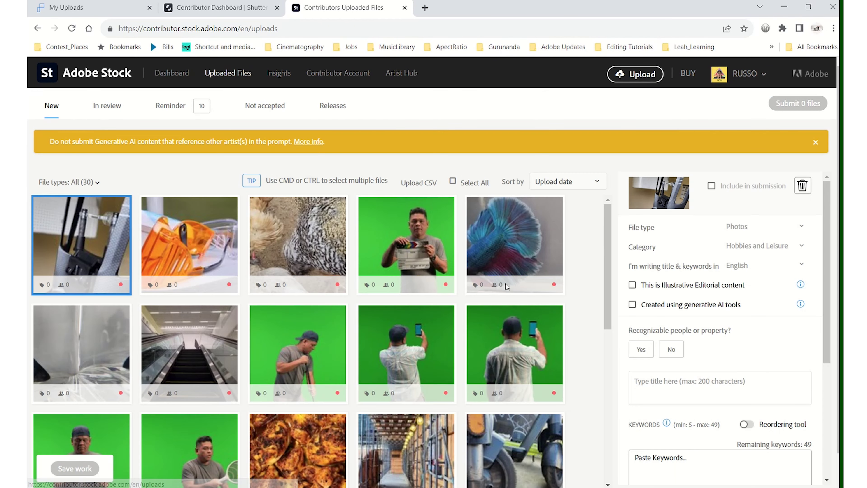
pyautogui.moveTo(93, 288)
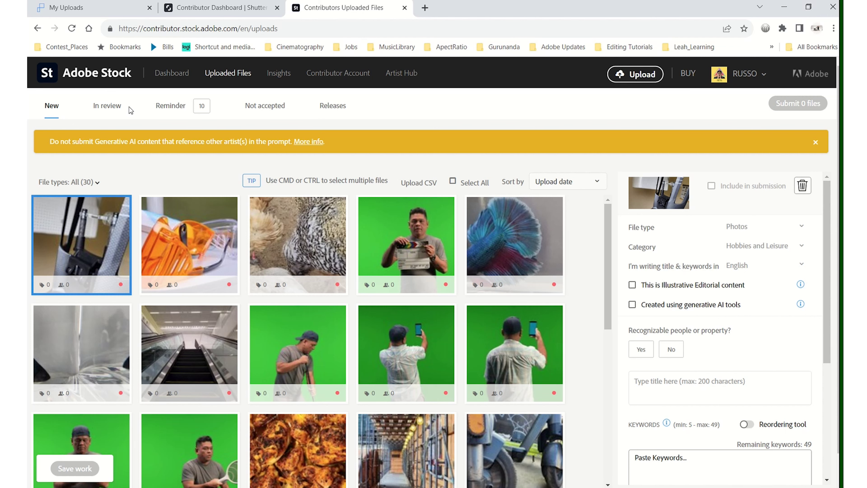
pyautogui.click(98, 78)
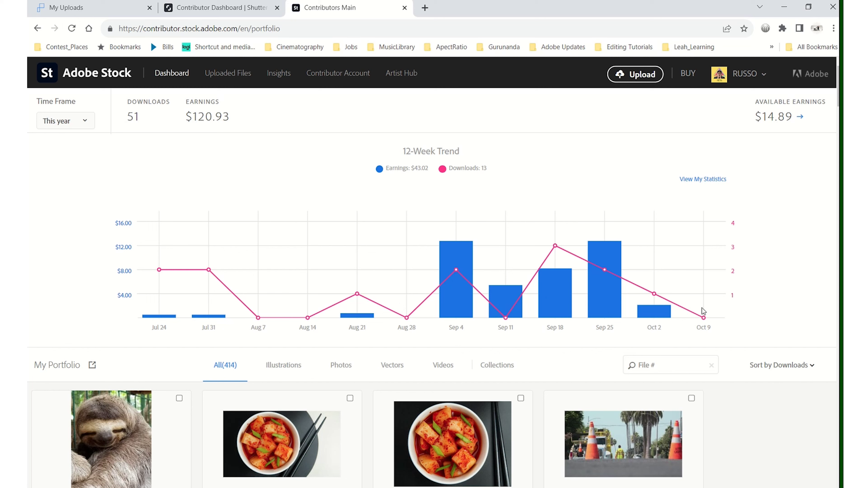
# - Check the Shutterstock join date and download totals, then go to Pond5's My Uploads list
pyautogui.click(241, 14)
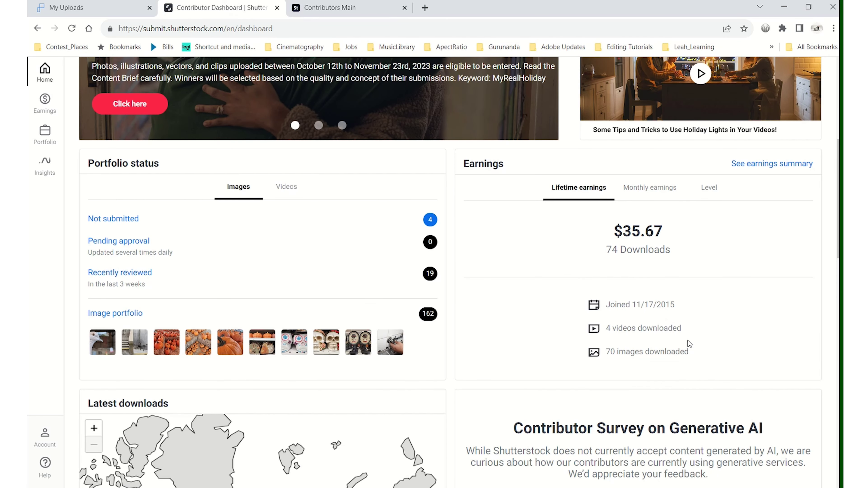
pyautogui.moveTo(710, 352); pyautogui.dragTo(549, 297)
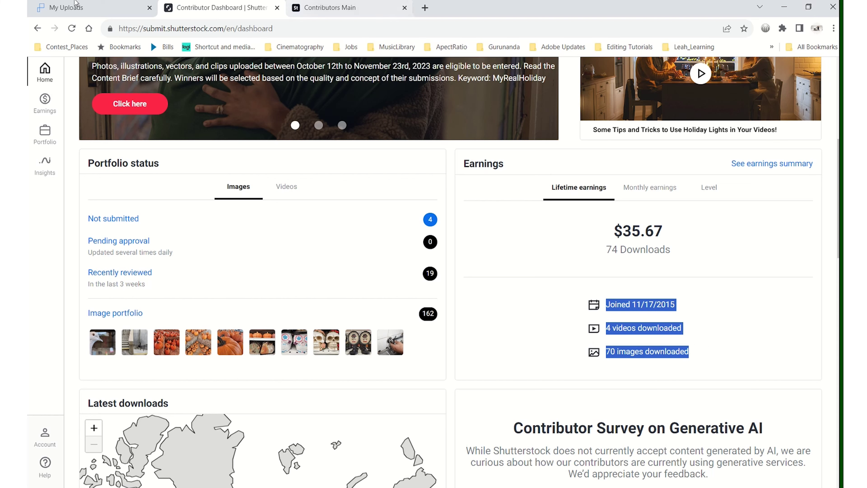
pyautogui.click(77, 6)
pyautogui.scroll(-5, 329, 372)
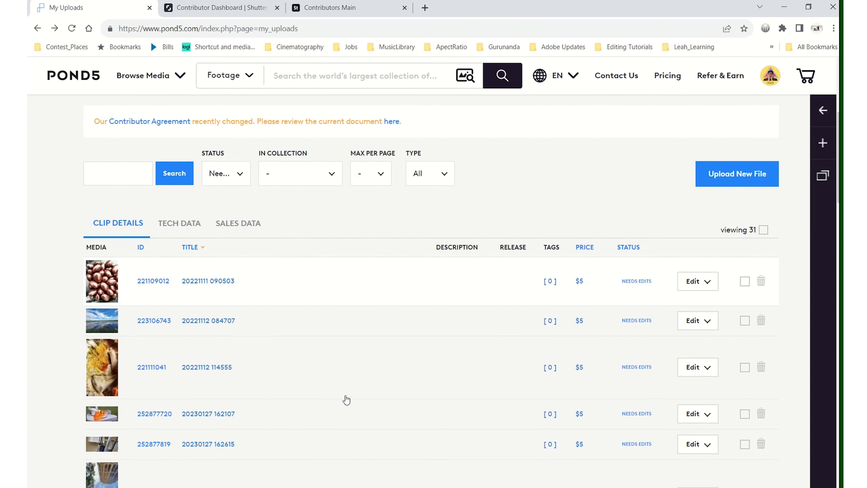
pyautogui.scroll(9, 344, 401)
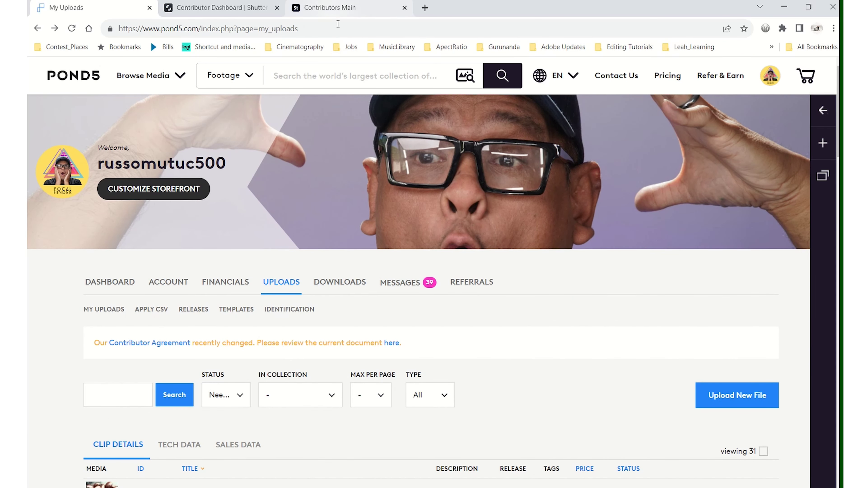
pyautogui.moveTo(340, 7)
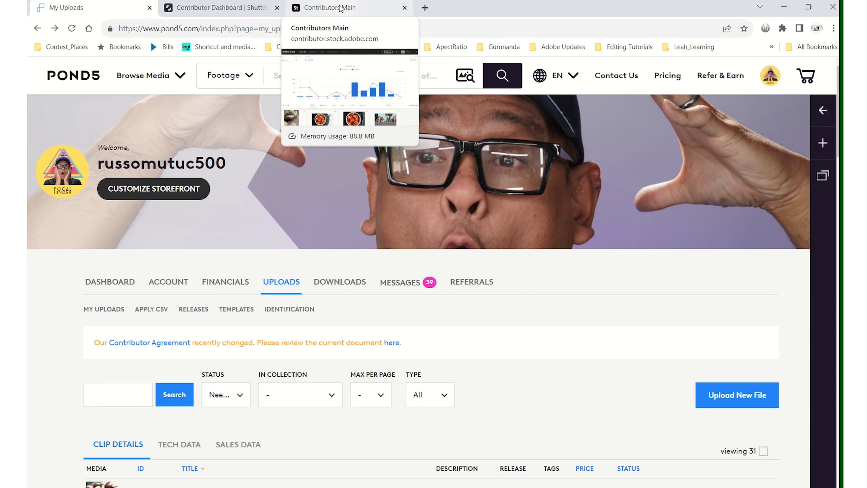